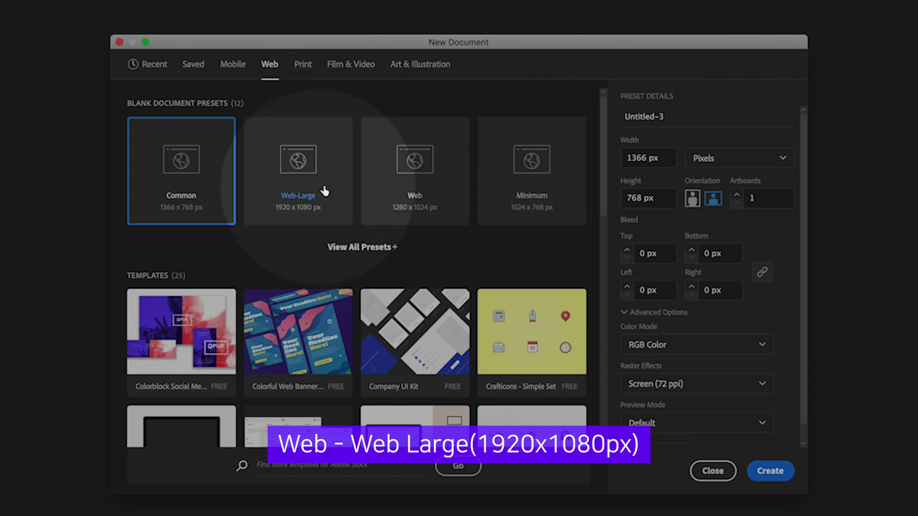
Step: Create a new document from the Web-Large preset at 1920 x 1080 px
left_click(320, 185)
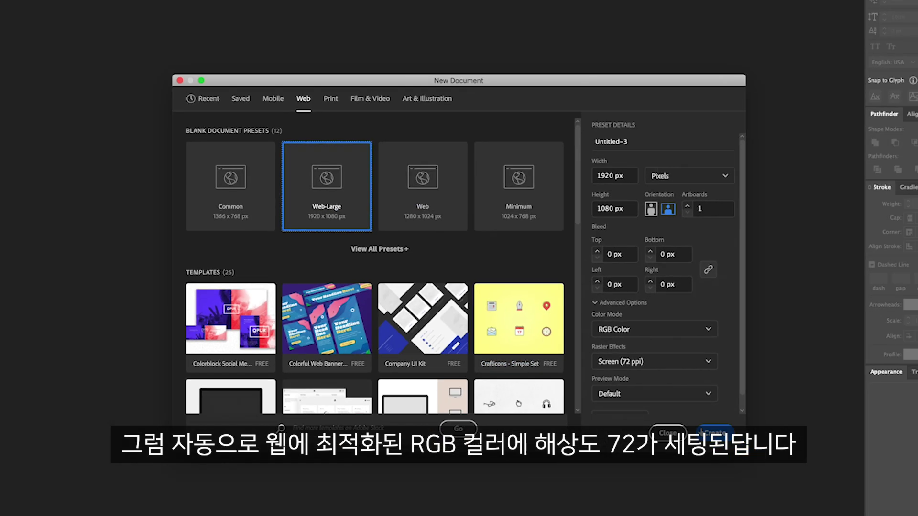
left_click(713, 471)
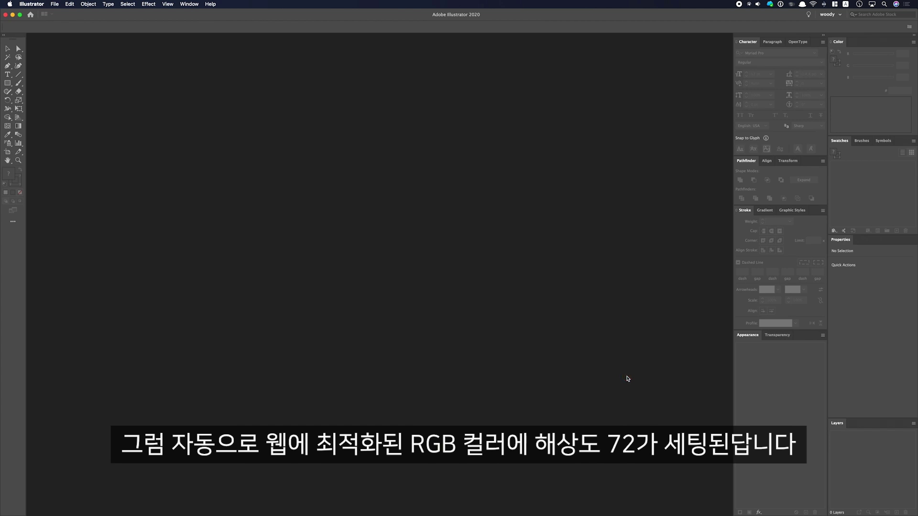
Step: Switch to Firefox and show the media list in the page information of the Apple homepage
key("ctrl+Left")
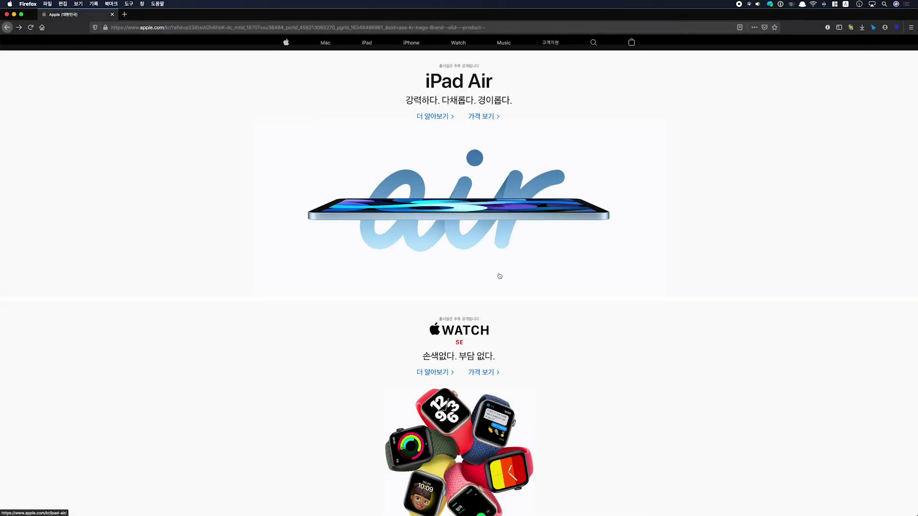
right_click(520, 300)
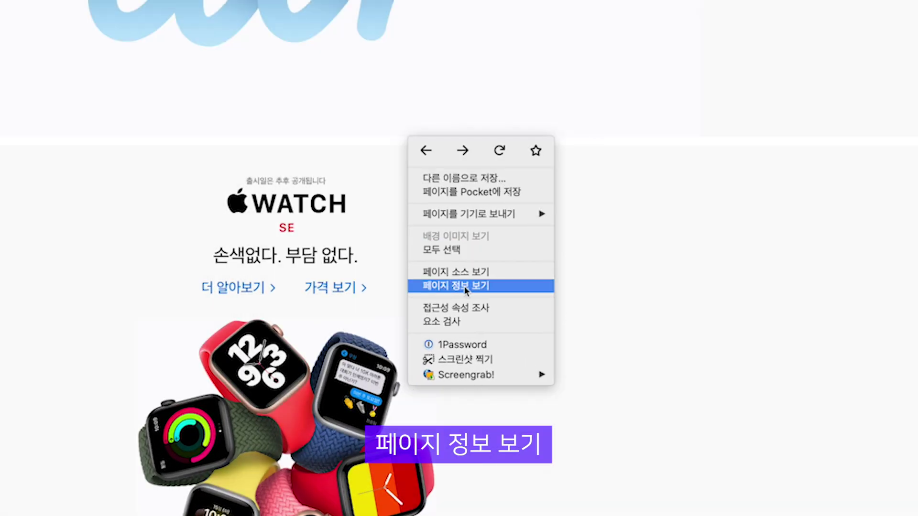
left_click(464, 288)
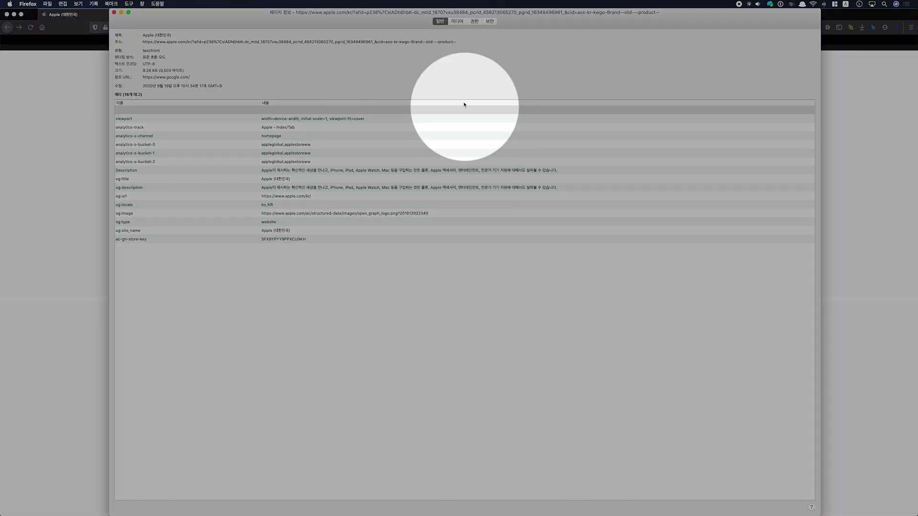
left_click(457, 21)
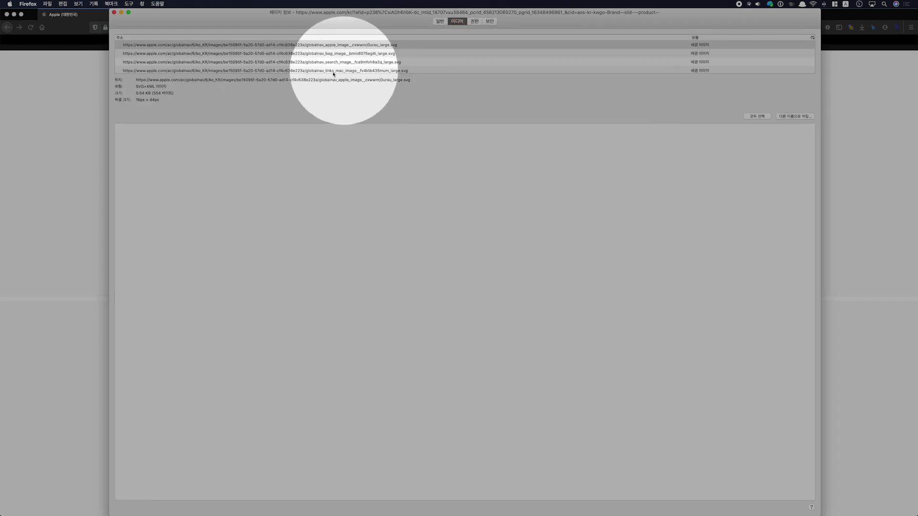
Step: Go through the page's media files from the end of the list and select the iPad Air hero JPEG
scroll(258, 71, "down", 10)
left_click(268, 62)
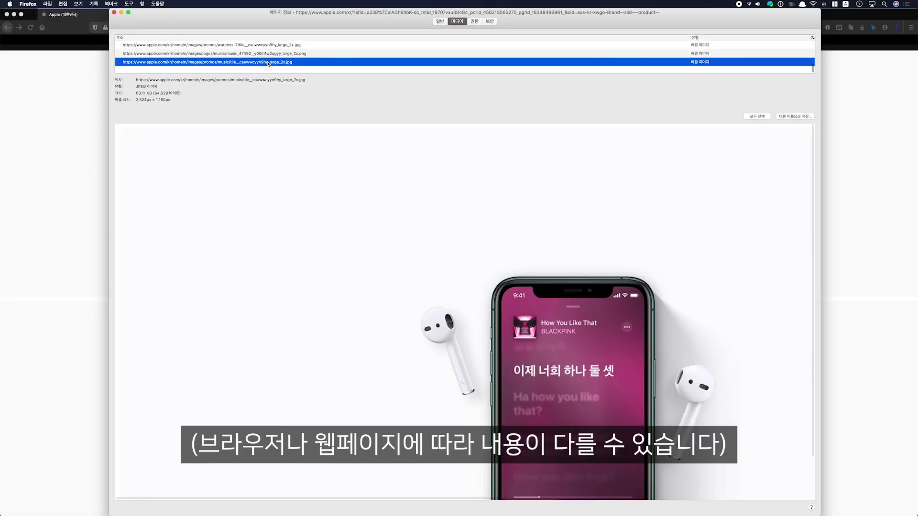
key("Up")
key("Up")
key("Up")
key("Up")
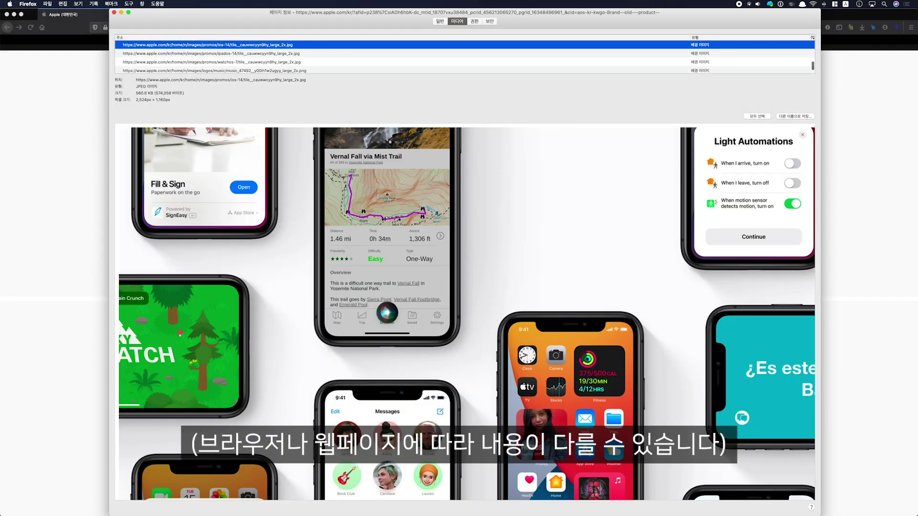
key("Up")
key("Up")
key("Up")
key("Up")
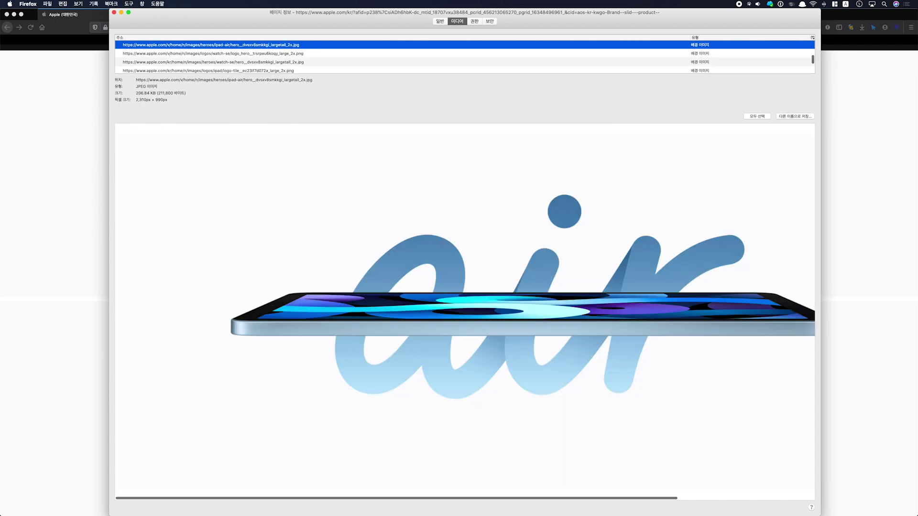
key("ctrl")
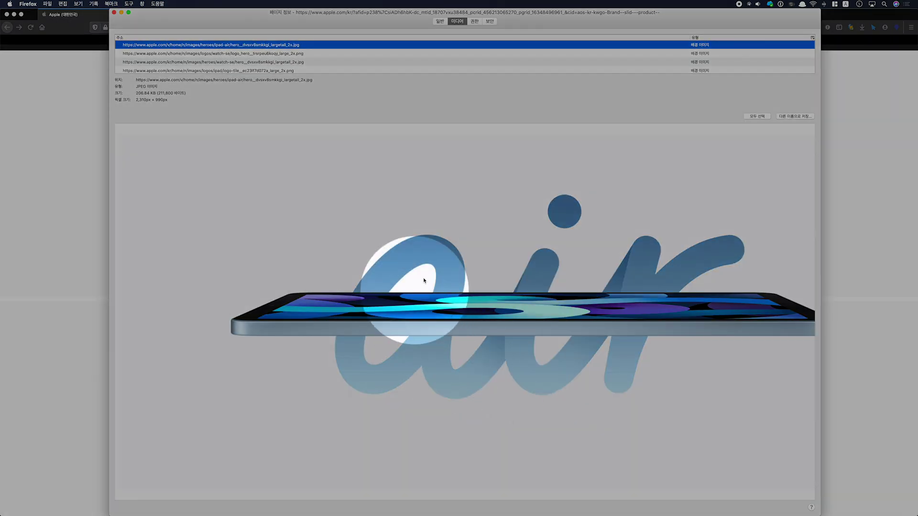
key("ctrl")
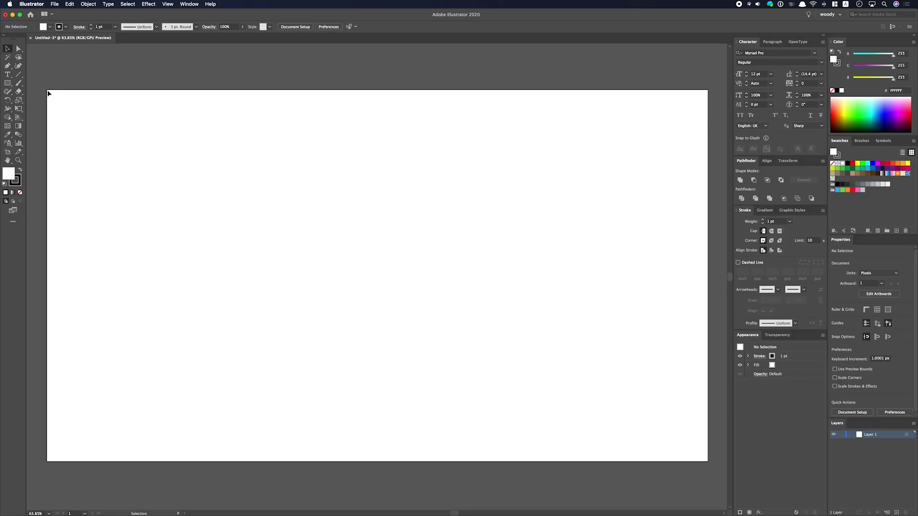
Step: Switch to Illustrator and place the saved iPad Air hero JPEG on the artboard at about 1566 x 671 px
key("ctrl")
left_click(55, 3)
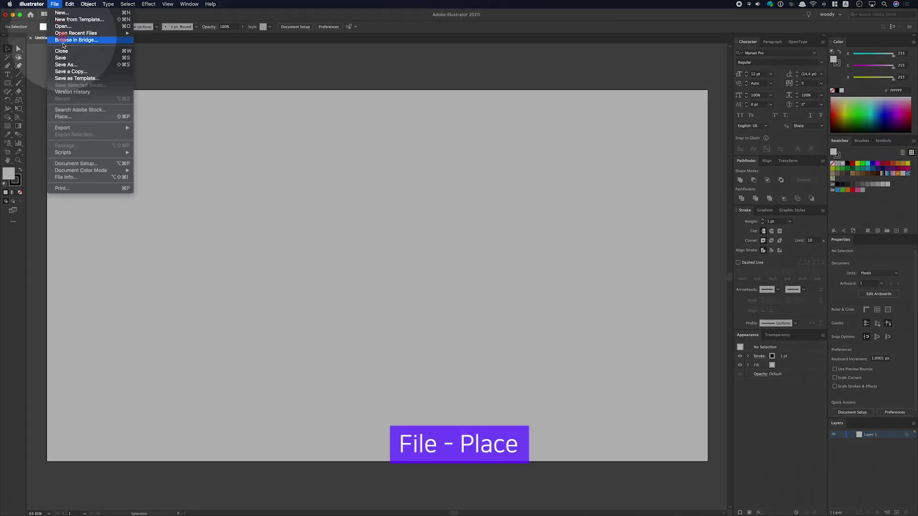
left_click(66, 116)
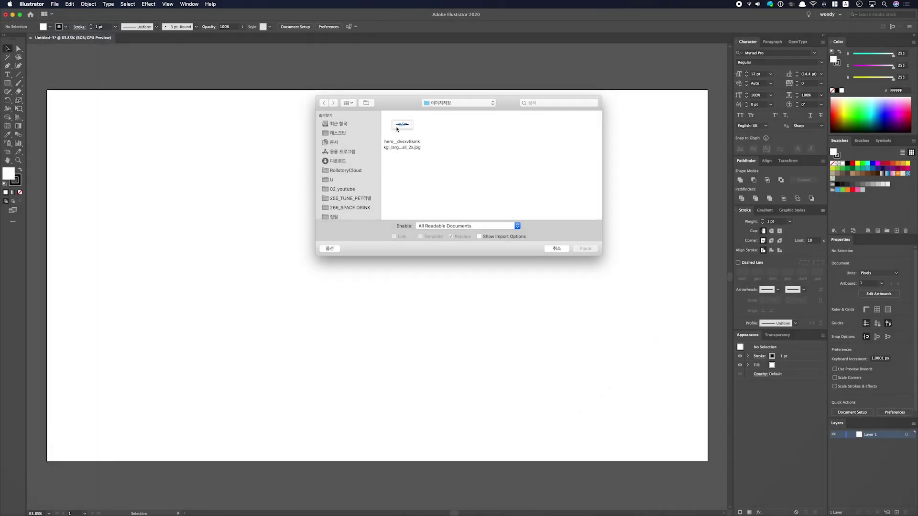
left_click(397, 126)
left_click(585, 249)
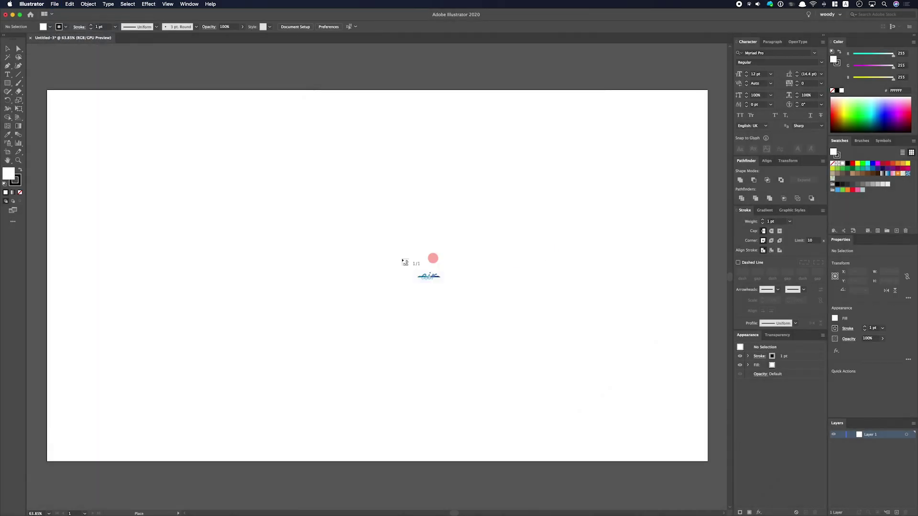
left_click_drag(98, 163, 637, 394)
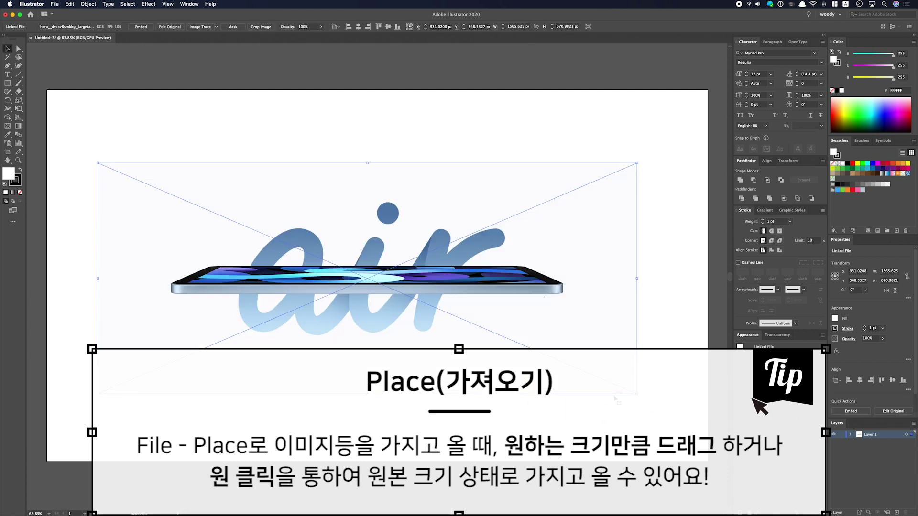
left_click(638, 396)
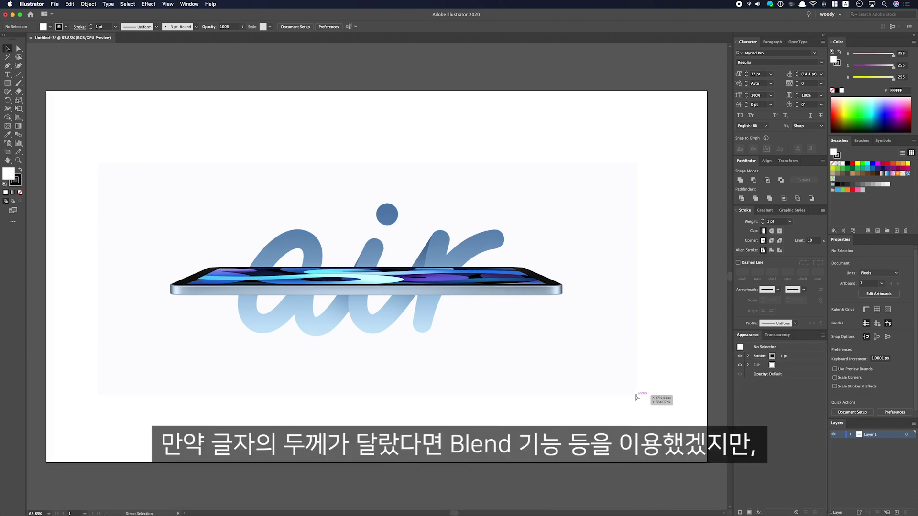
Step: Trace the bowl of the letter a along its centre as a closed Pen tool path without fill
key("super+1")
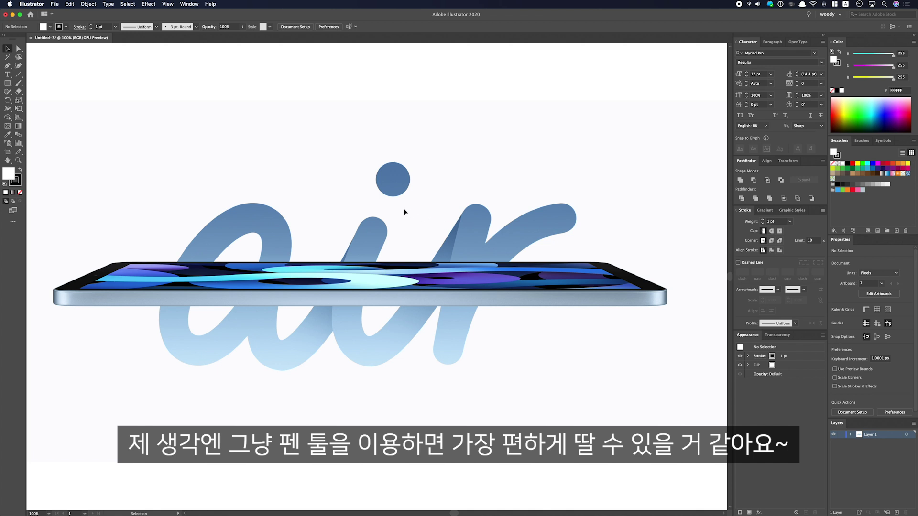
key("p")
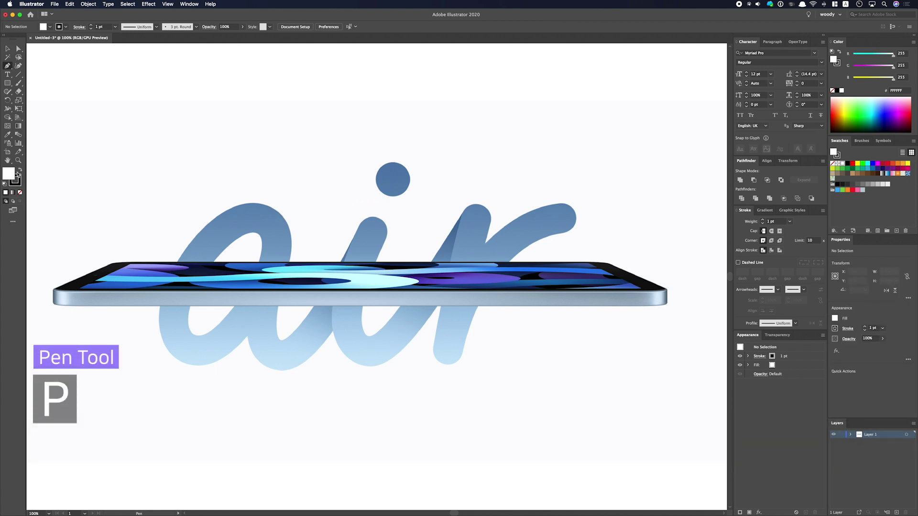
left_click(20, 192)
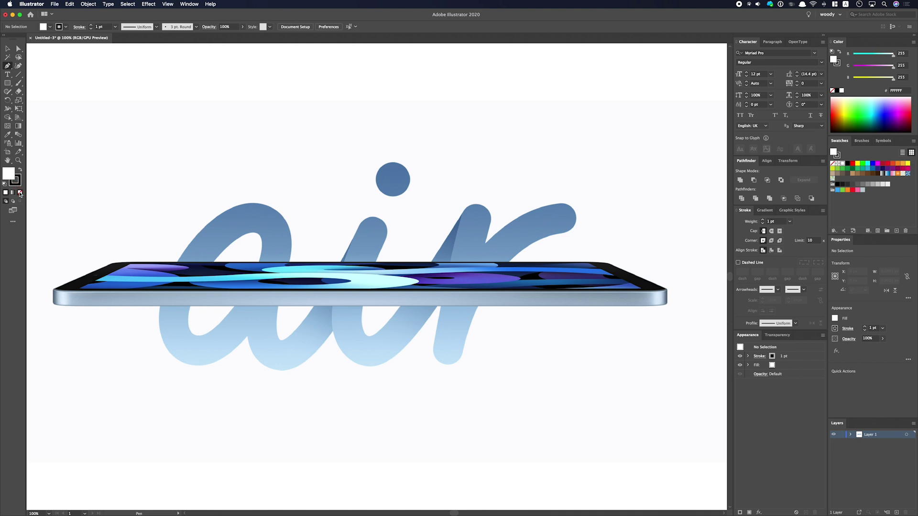
left_click(261, 219)
left_click_drag(205, 251, 195, 263)
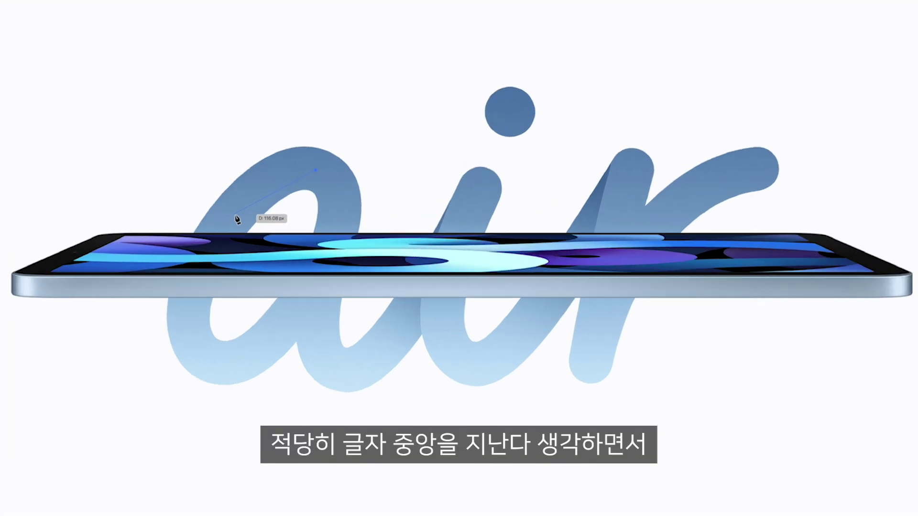
left_click_drag(248, 205, 230, 235)
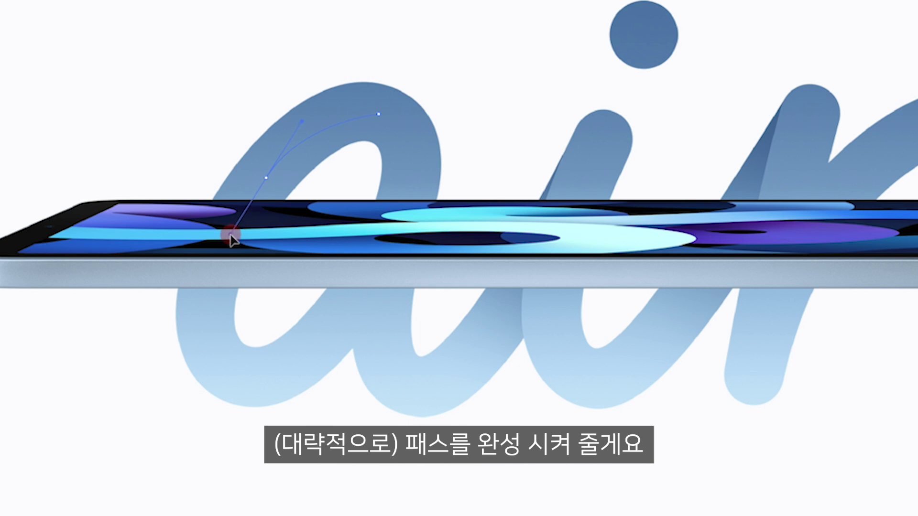
left_click_drag(206, 342, 222, 397)
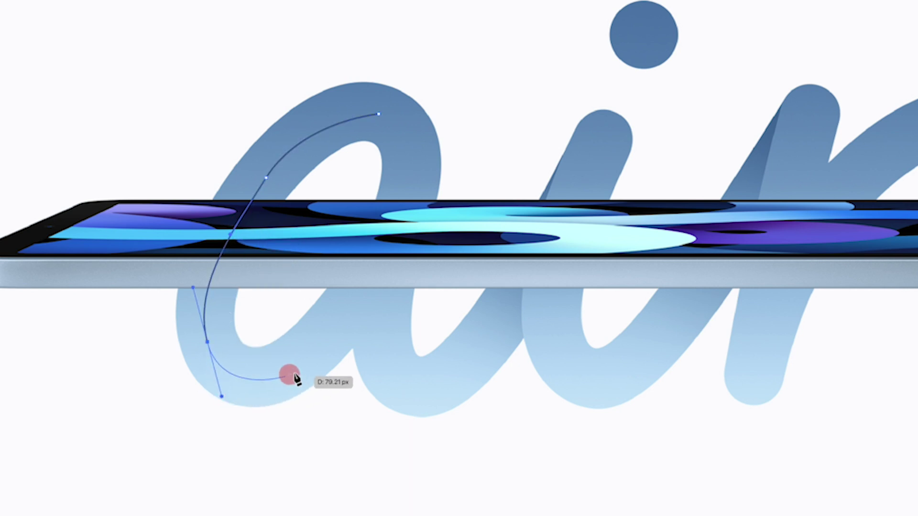
left_click_drag(343, 324, 390, 255)
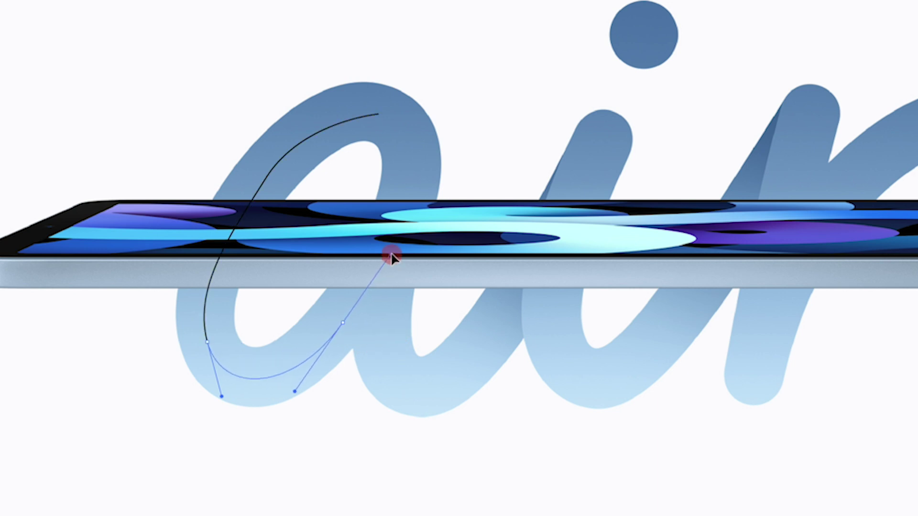
left_click_drag(379, 115, 307, 80)
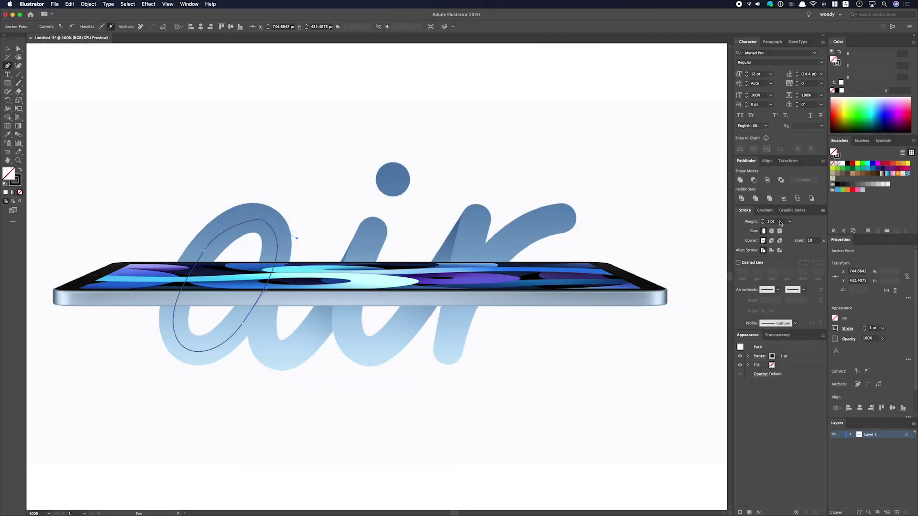
Step: Set the stroke weight of the bowl path to 55 pt
left_click(762, 222)
key("Return")
left_click(779, 222)
key("Up")
key("Up")
key("Up")
key("Up")
key("Up")
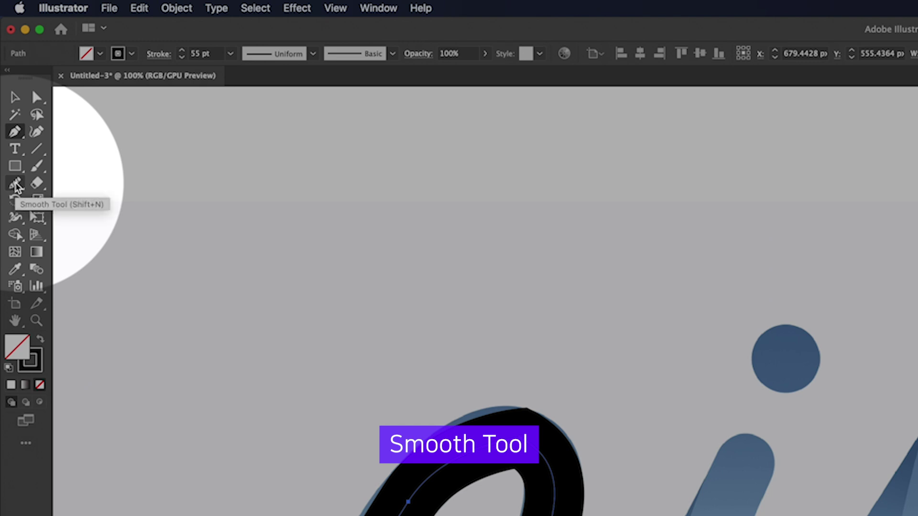
Step: Even out the curves of the traced bowl path with the Smooth Tool
left_click(17, 185)
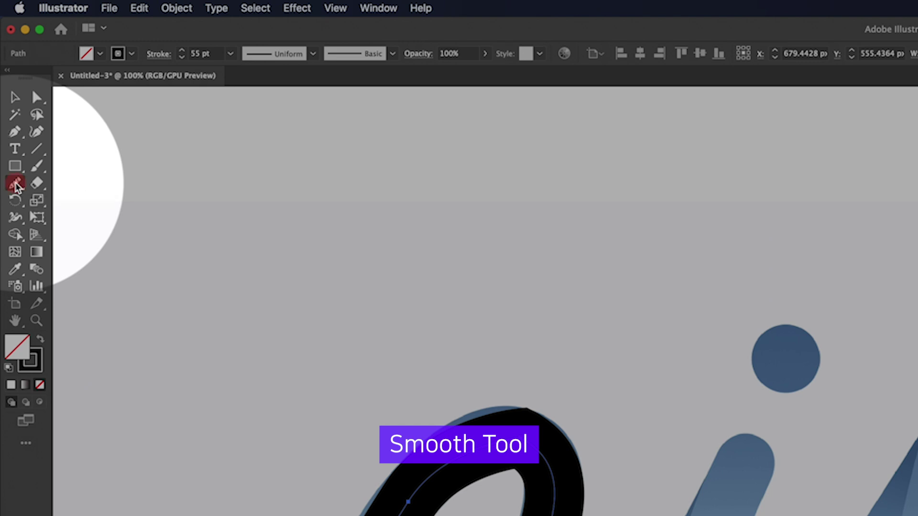
left_click_drag(440, 471, 562, 461)
mouse_move(477, 164)
left_mouse_down()
mouse_move(469, 195)
mouse_move(483, 229)
left_mouse_up()
left_click_drag(400, 399, 274, 410)
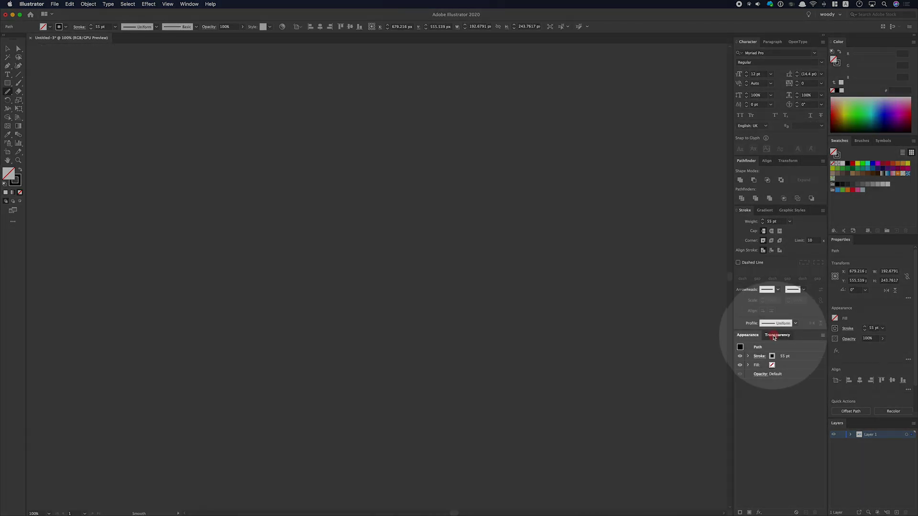
Step: Set the opacity of the bowl path to 70%
left_click(777, 335)
left_click(799, 346)
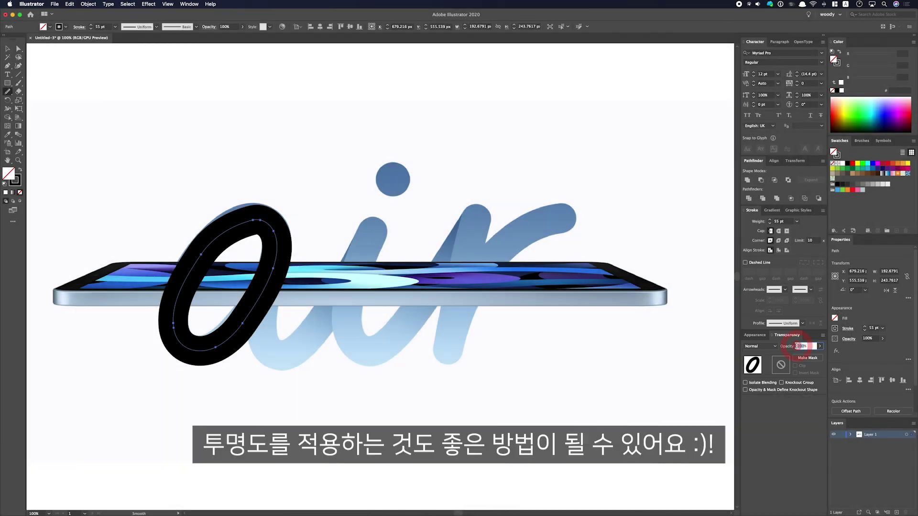
type("70")
key("Return")
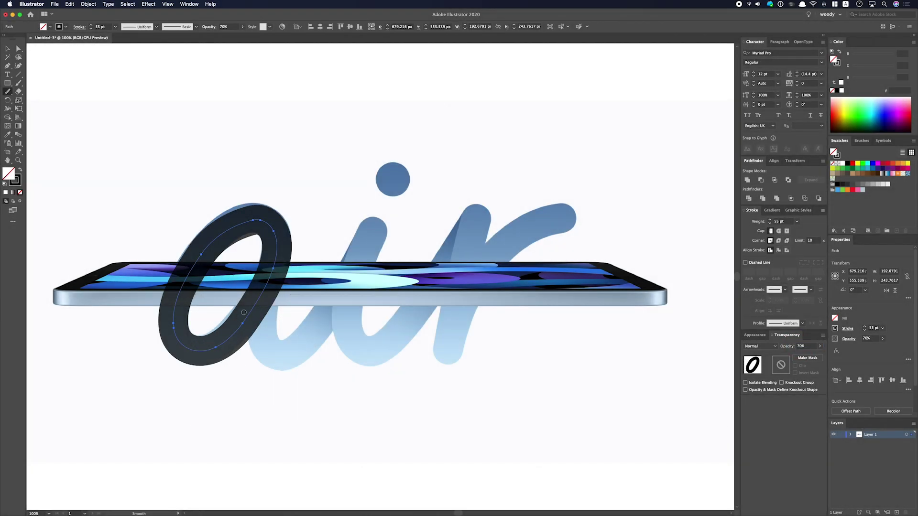
Step: Smooth the lower-right and left curves of the bowl path to match the letter a beneath it
left_click_drag(253, 300, 332, 307)
key("super+space")
left_click_drag(220, 203, 498, 371)
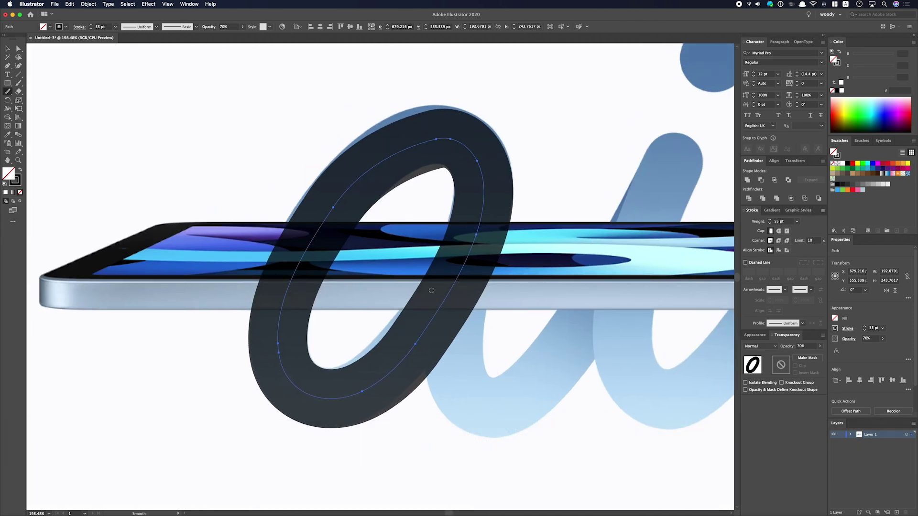
mouse_move(431, 318)
left_mouse_down()
mouse_move(408, 350)
mouse_move(449, 292)
mouse_move(380, 385)
mouse_move(446, 318)
mouse_move(411, 364)
left_mouse_up()
mouse_move(296, 300)
left_mouse_down()
mouse_move(273, 369)
mouse_move(325, 203)
mouse_move(308, 239)
mouse_move(416, 147)
mouse_move(349, 180)
left_mouse_up()
Step: Move the top anchor of the bowl path slightly upward and smooth its upper-left curve to fit the letter
key("a")
left_click(451, 144)
left_click_drag(452, 145, 451, 136)
key("v")
key("n")
mouse_move(358, 178)
left_mouse_down()
mouse_move(475, 168)
mouse_move(363, 421)
mouse_move(300, 283)
mouse_move(378, 164)
left_mouse_up()
key("v")
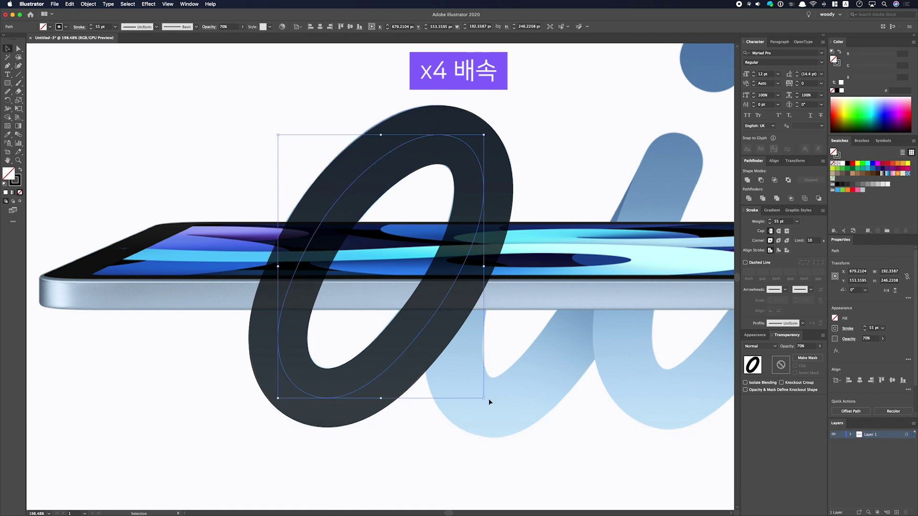
Step: Give the bowl path's stroke a round cap and round corners
key("ctrl+1")
left_click(275, 356)
left_click(266, 236)
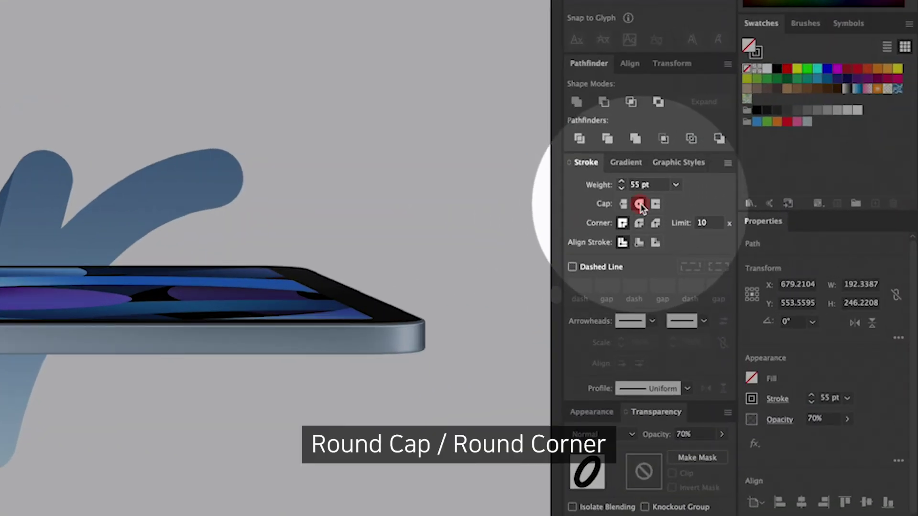
left_click(639, 204)
left_click(639, 223)
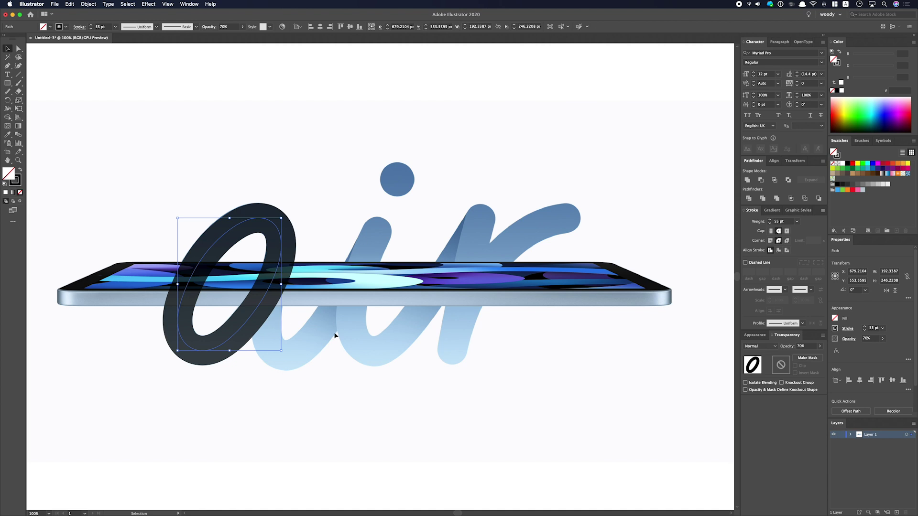
Step: Trace the stroke from the right side of the a down and up to the top of the i with the Pen tool
left_click(281, 365)
key("p")
left_click_drag(267, 338, 338, 305)
left_click(378, 233)
key("v")
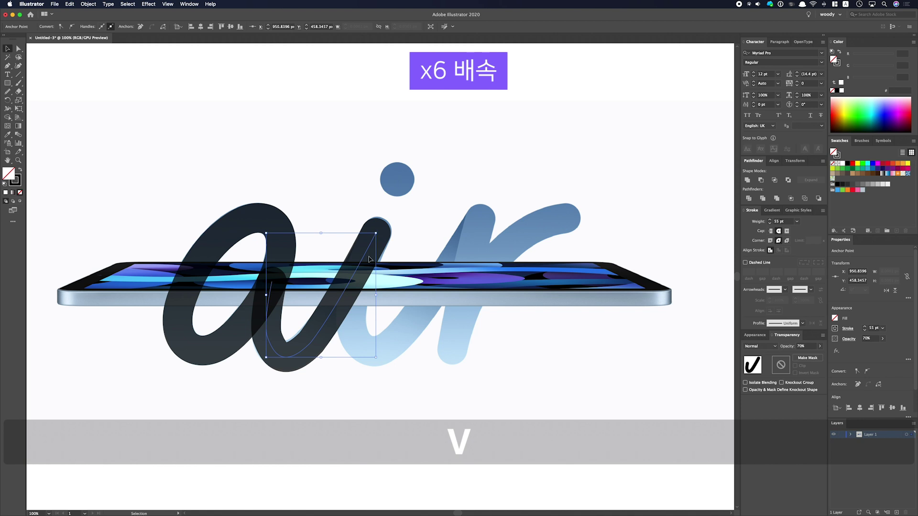
Step: Smooth the lower-left bend of the path along the right side of the a to follow the letter beneath
key("a")
scroll(250, 307, "up", 5)
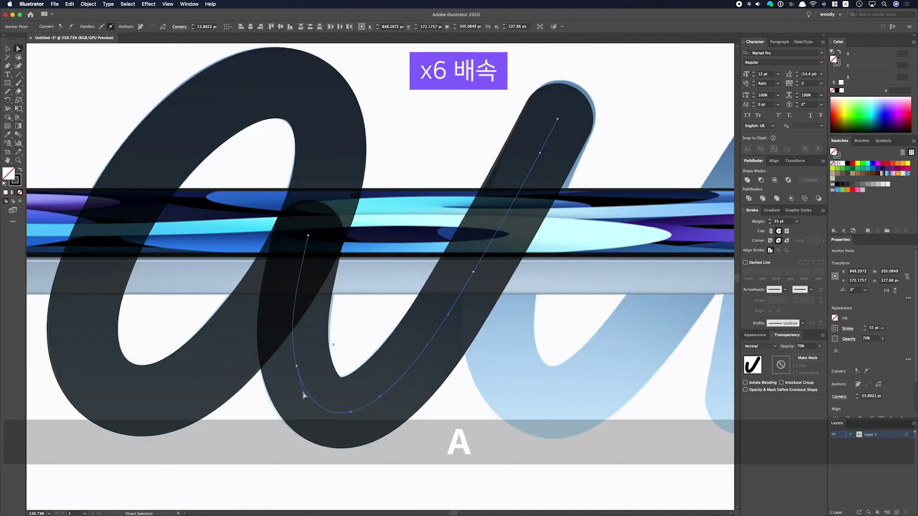
key("a")
scroll(545, 182, "up", 2)
scroll(545, 182, "right", 1)
key("shift+n")
left_click_drag(292, 426, 330, 377)
key("super+minus")
Step: Refine the bottom curve and rising section of the a's right-hand stroke path to fit the reference lettering
key("a")
left_click_drag(375, 295, 307, 351)
key("shift+n")
key("a")
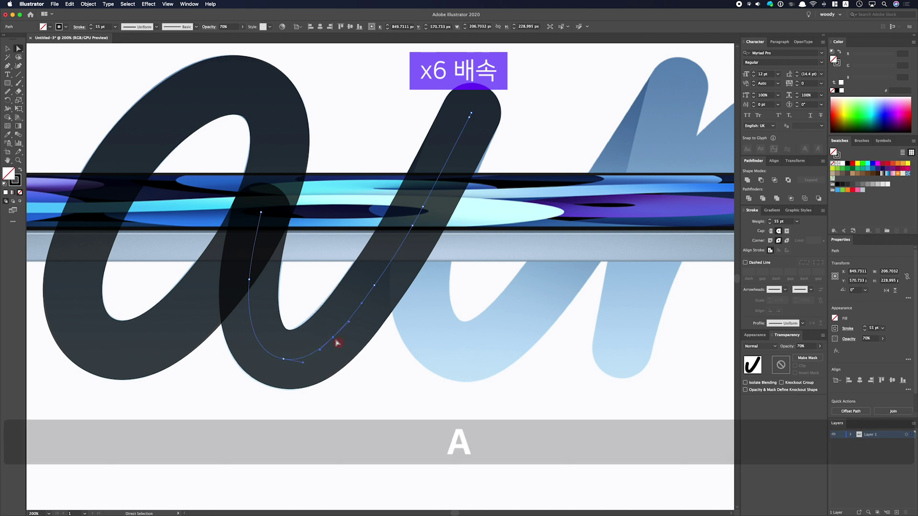
left_click(279, 354, "shift")
key("v")
key("super+minus")
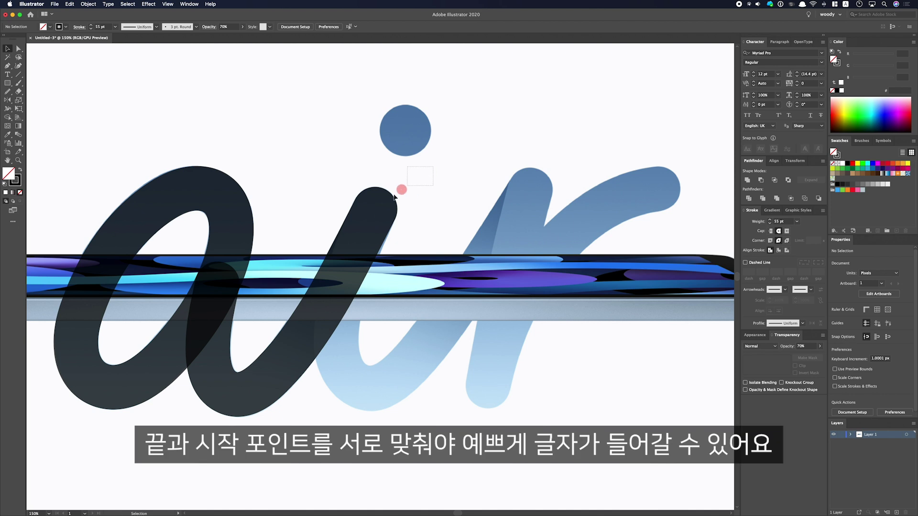
Step: Try tracing the i's stroke with the Pen tool from the top endpoint of the existing a path, and undo it
left_click(329, 238)
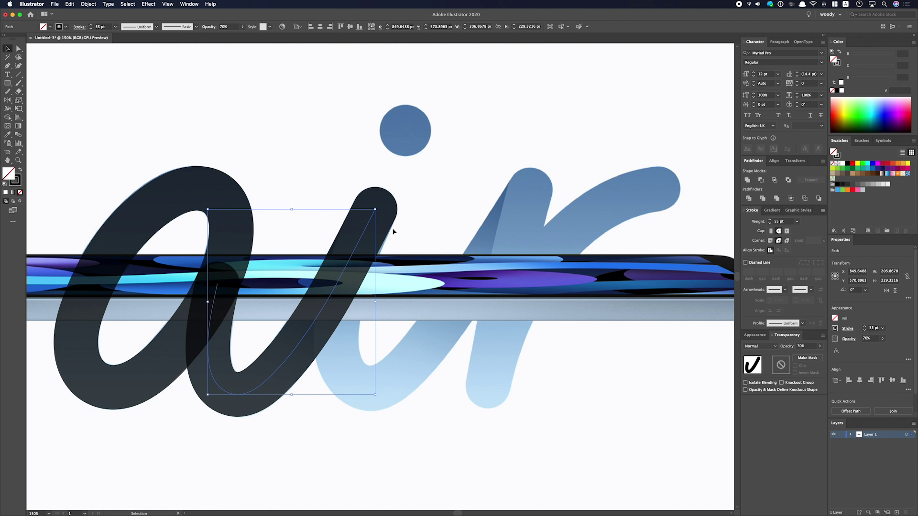
key("p")
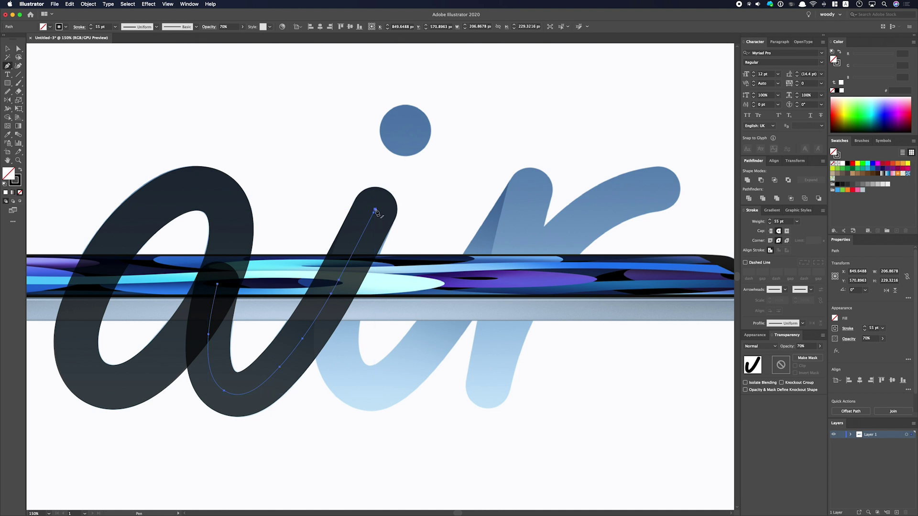
left_click(376, 211)
left_click_drag(340, 349, 344, 366)
left_click_drag(411, 360, 428, 340)
left_click(463, 306)
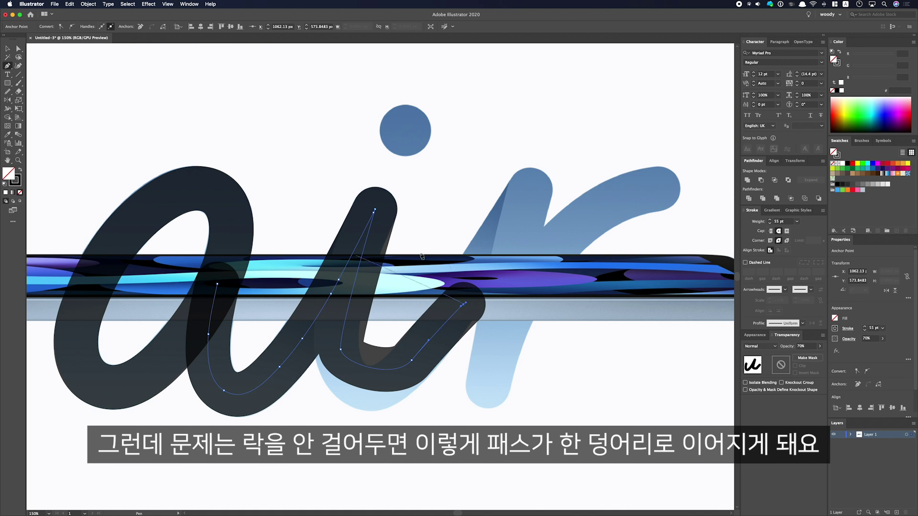
key("super+z")
key("super+z")
key("super+z")
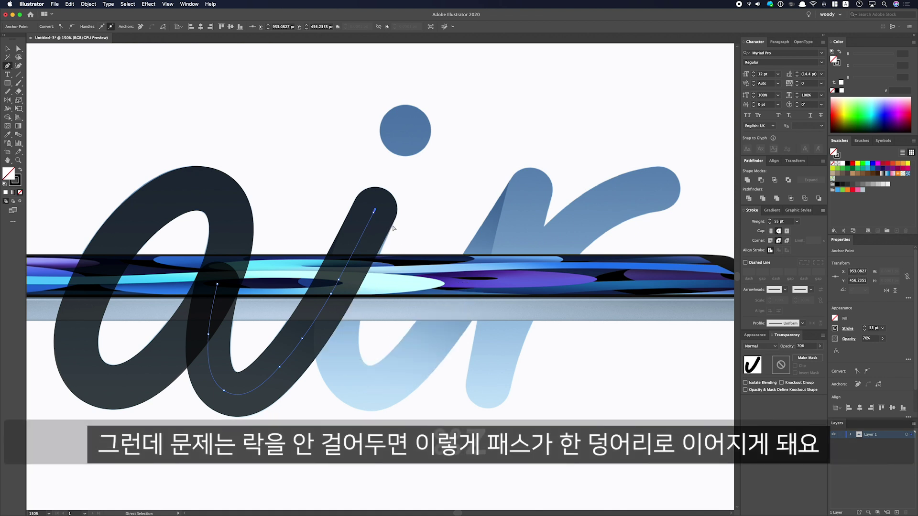
Step: Lock the a's right-hand stroke path and start a separate Pen path exactly on its top endpoint, using outline view
left_click(376, 211)
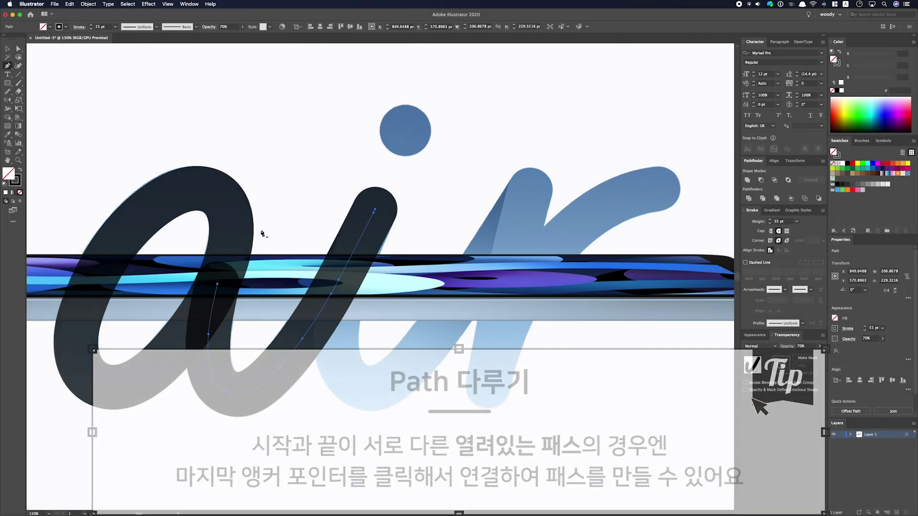
key("super+2")
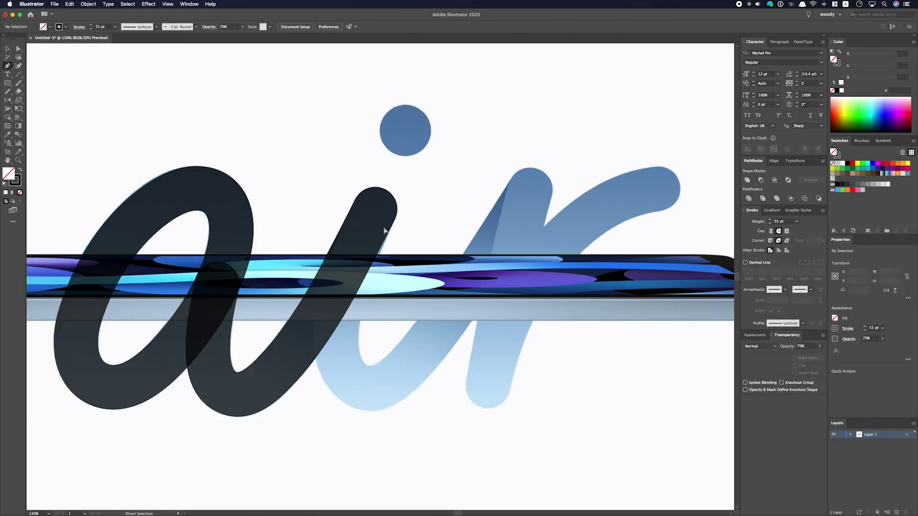
key("super+y")
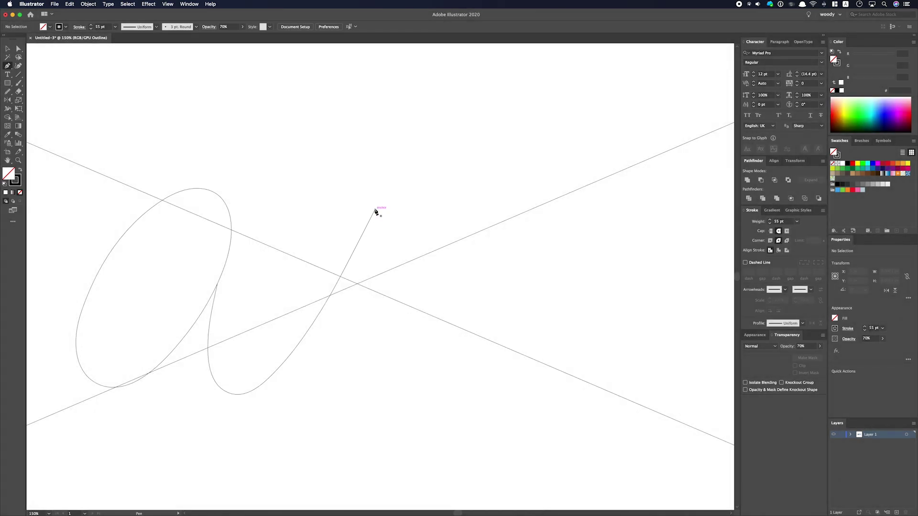
left_click(375, 210)
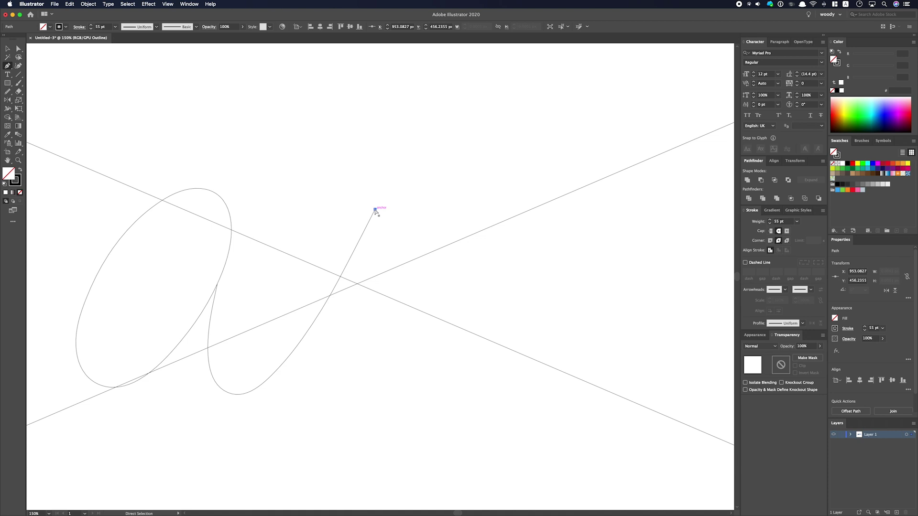
key("super+y")
Step: Trace the i's stroke down around its lower bend and up to the top of the r, with 70% opacity
left_click_drag(339, 351, 347, 366)
left_click_drag(412, 364, 459, 310)
left_click(530, 191)
key("v")
key("7")
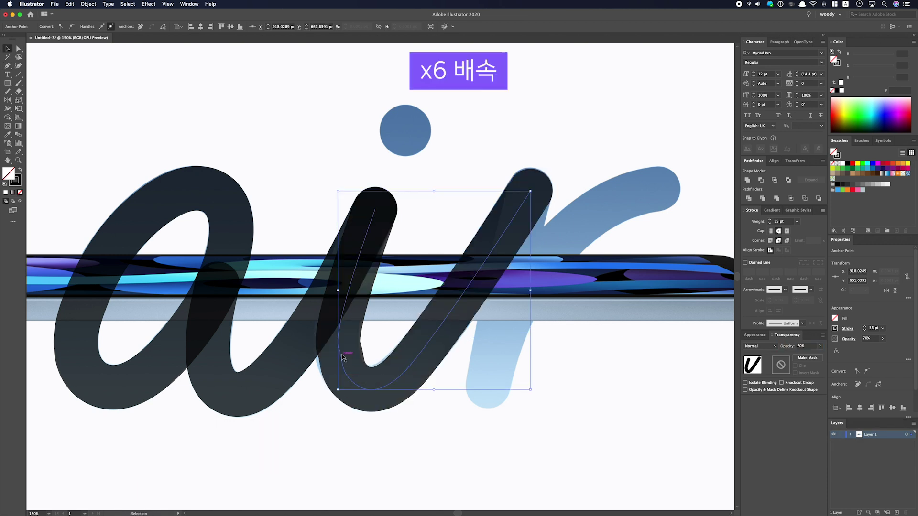
Step: Adjust and smooth the bottom curve of the i's stroke path to fit the letter beneath, with smart guides toggled
key("n")
key("super+u")
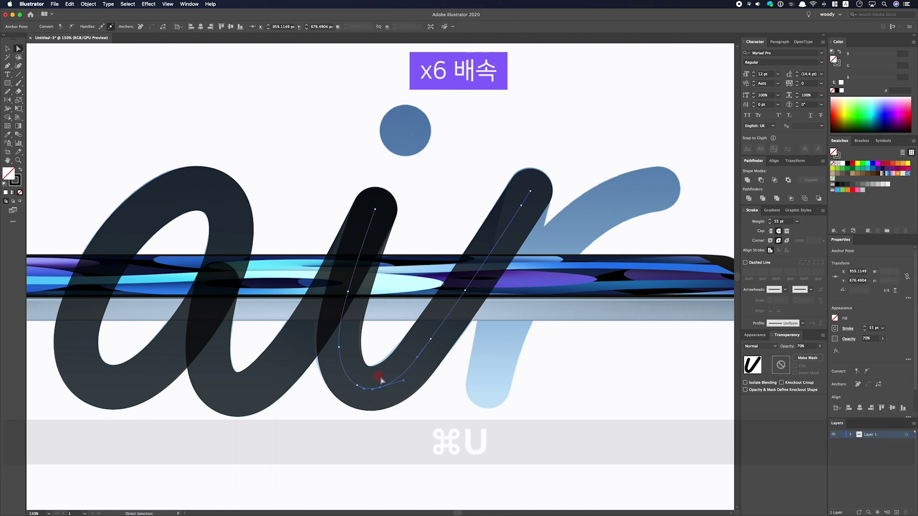
key("a")
left_click(355, 386)
key("shift+n")
mouse_move(371, 382)
left_mouse_down()
mouse_move(347, 373)
mouse_move(402, 373)
left_mouse_up()
key("shift+n")
key("v")
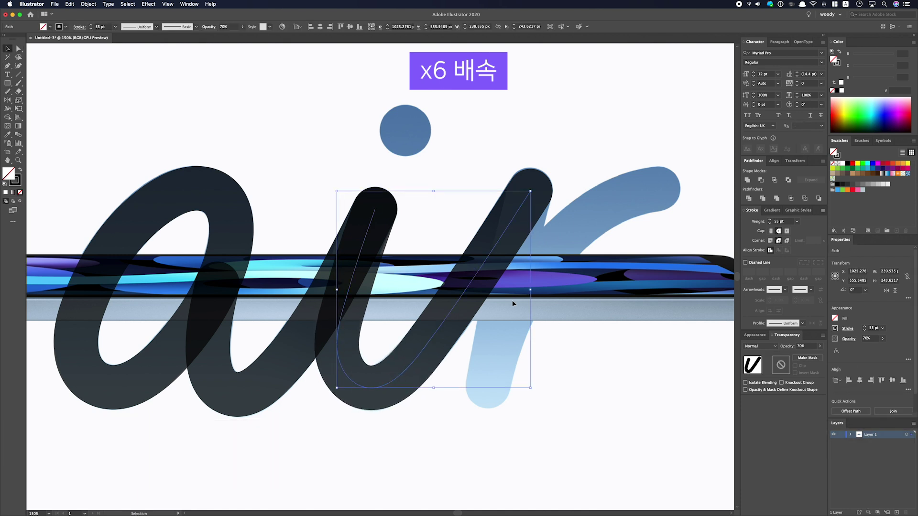
Step: Trace the r with the Pen tool from its top straight down to the base, and curve up to the arm's tip
key("super+y")
key("super+y")
scroll(526, 201, "right", 3)
key("p")
left_click(450, 183)
left_click(407, 380)
key("super+z")
left_click(407, 380)
left_click_drag(581, 180, 726, 156)
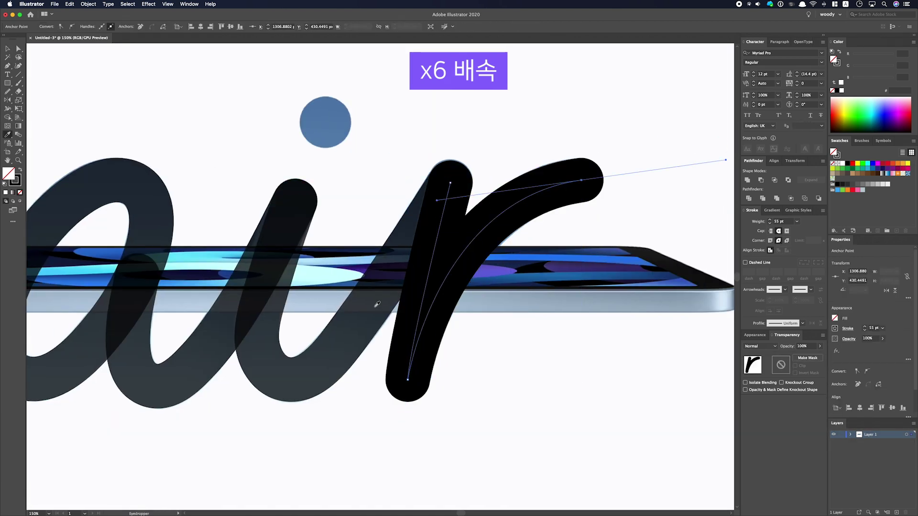
Step: Give the r path 70% opacity and fine-tune the end anchor of its arm to match the letter's tip
key("v")
scroll(642, 242, "left", 2)
scroll(641, 242, "right", 4)
key("super+z")
key("super+u")
scroll(523, 207, "up", 3)
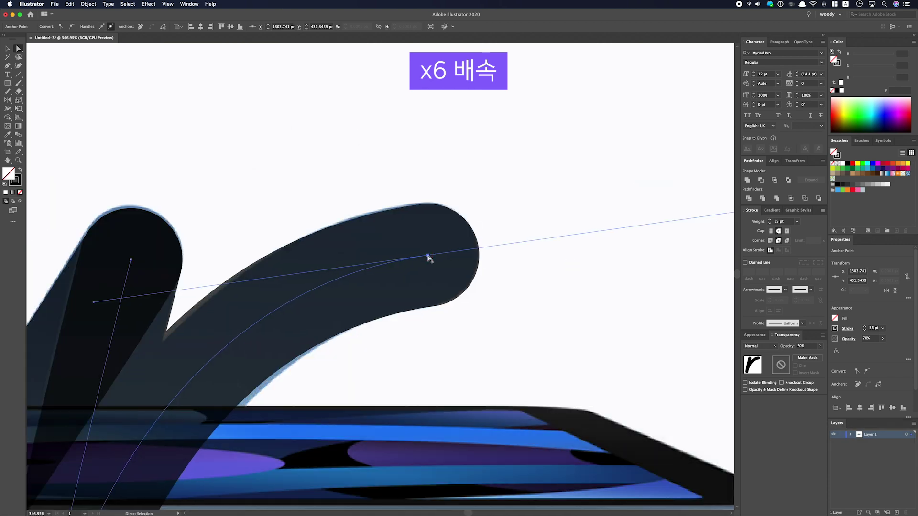
scroll(428, 256, "down", 6)
key("super+0")
key("v")
key("shift+super+a")
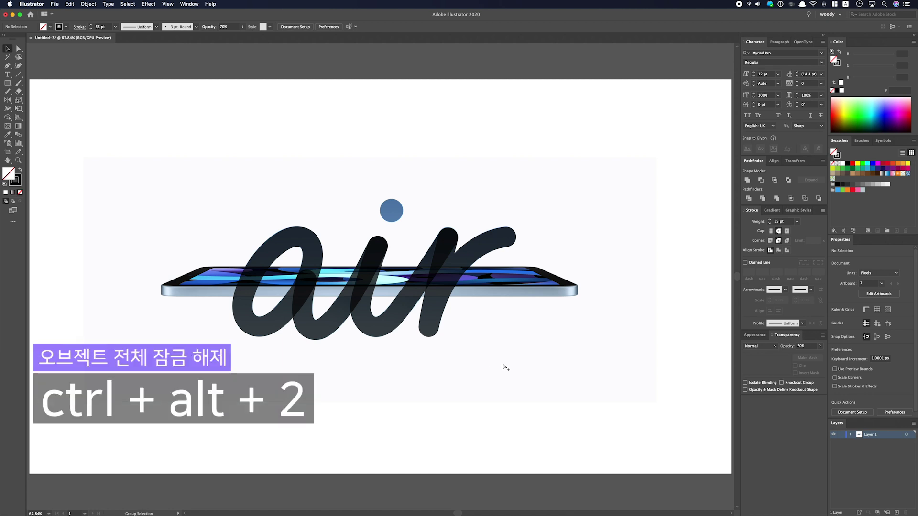
Step: Unlock all objects and lock only the reference hero image again
key("alt+super+2")
left_click(686, 338)
left_click(580, 389)
key("super+2")
Step: Set the opacity of all the traced lettering paths to 100%
left_click_drag(604, 367, 197, 194)
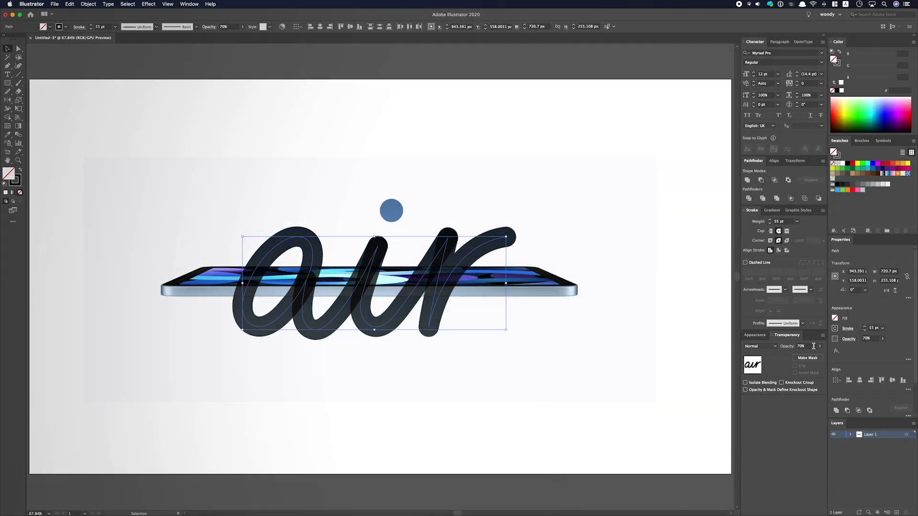
left_click(806, 346)
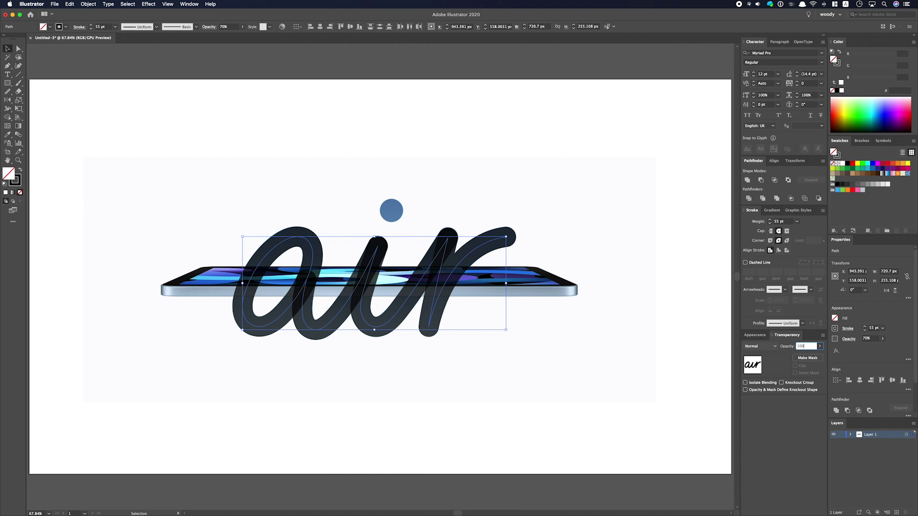
key("Return")
left_click(537, 324)
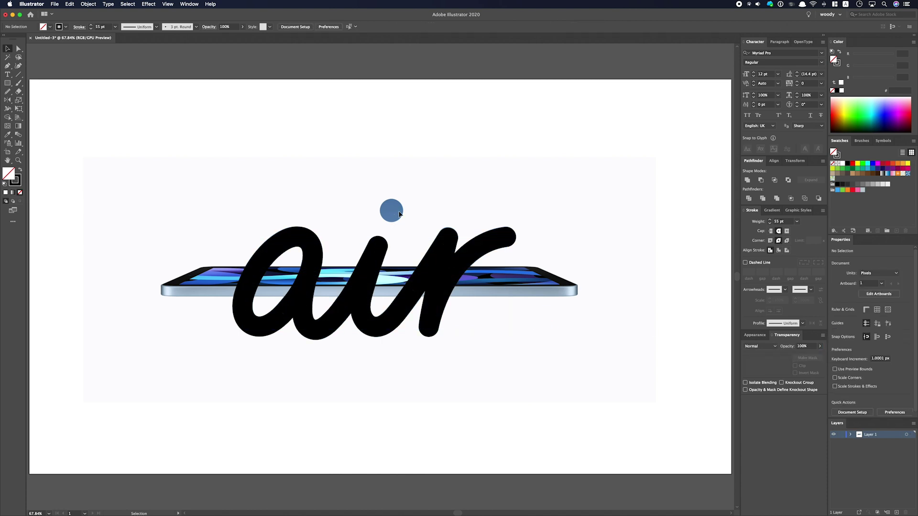
Step: Draw a circle about 61 px across over the i's dot, with a black fill and no stroke, aligned to the reference
key("m")
key("l")
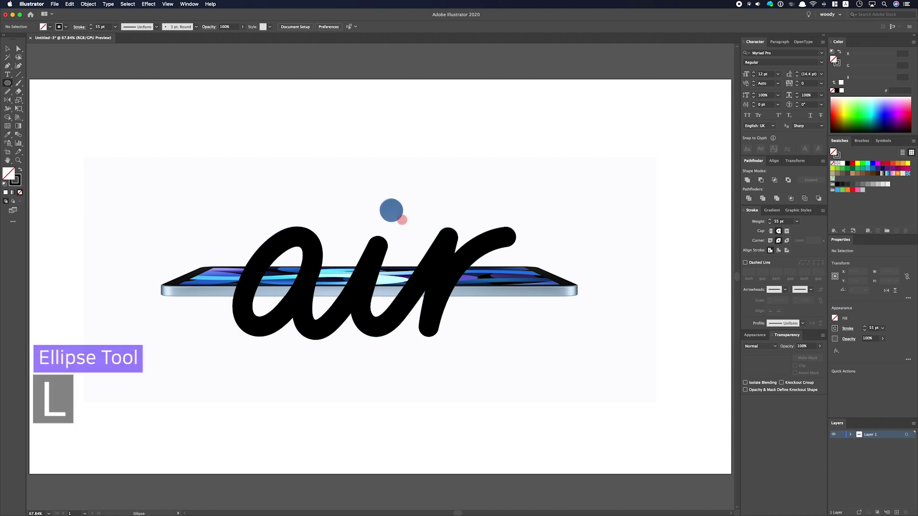
left_click_drag(402, 220, 402, 221)
key("shift+x")
key("super+space")
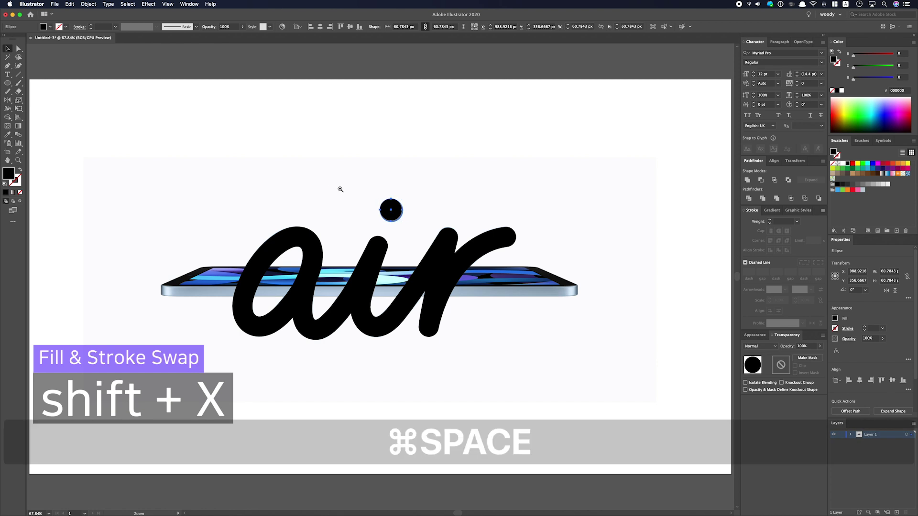
left_click_drag(341, 189, 438, 247)
left_click_drag(466, 288, 471, 297)
left_click(488, 319)
Step: Duplicate the complete traced air lettering straight down below the hero image
scroll(487, 320, "down", 3)
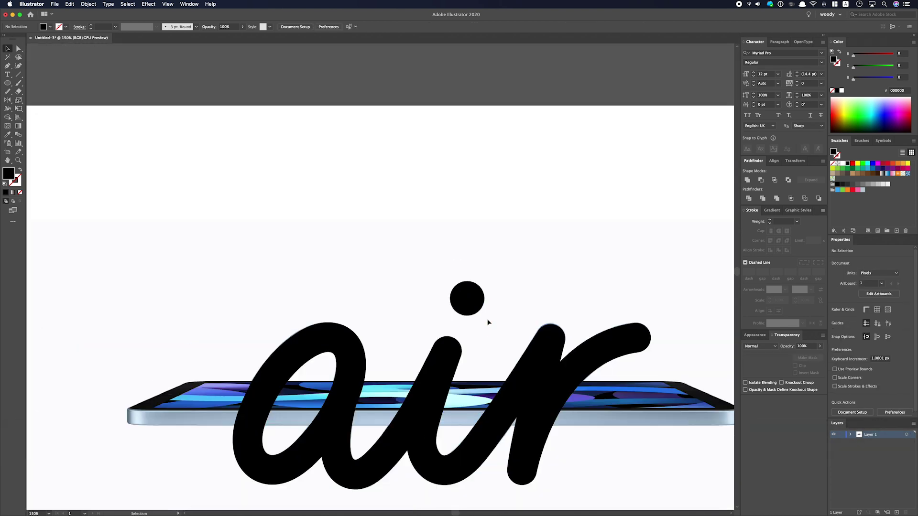
scroll(487, 320, "down", 3)
left_click_drag(527, 274, 473, 200)
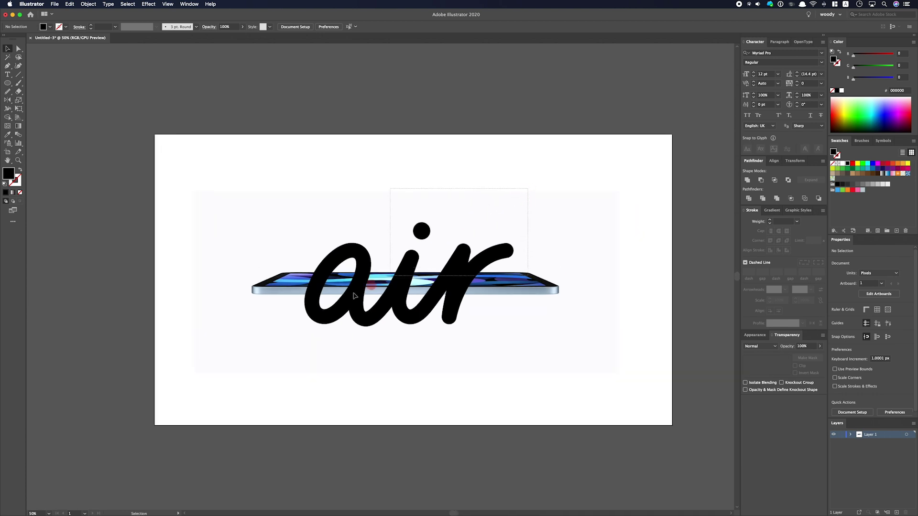
left_click(403, 286)
left_click_drag(403, 286, 379, 435)
left_click(561, 379)
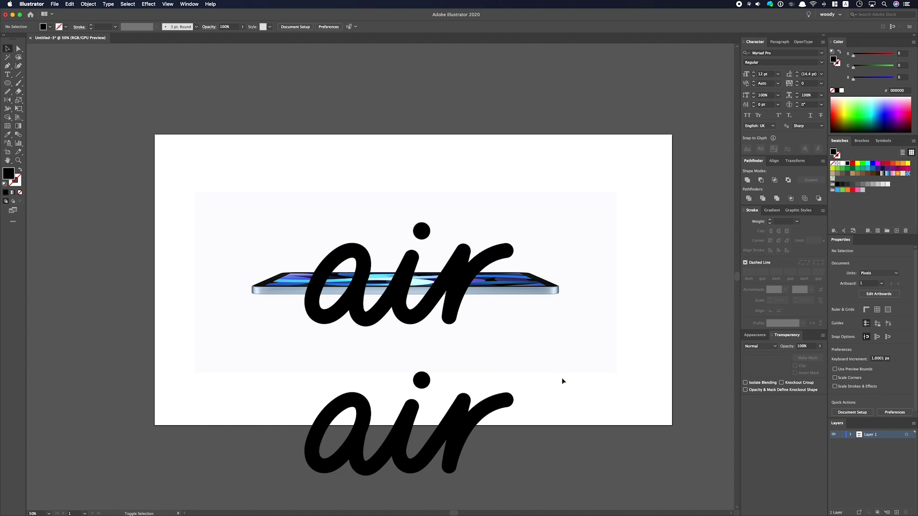
Step: Extend the artboard's bottom edge downward with the Artboard tool so that it encloses the copied lettering
key("shift+o")
key("super+minus")
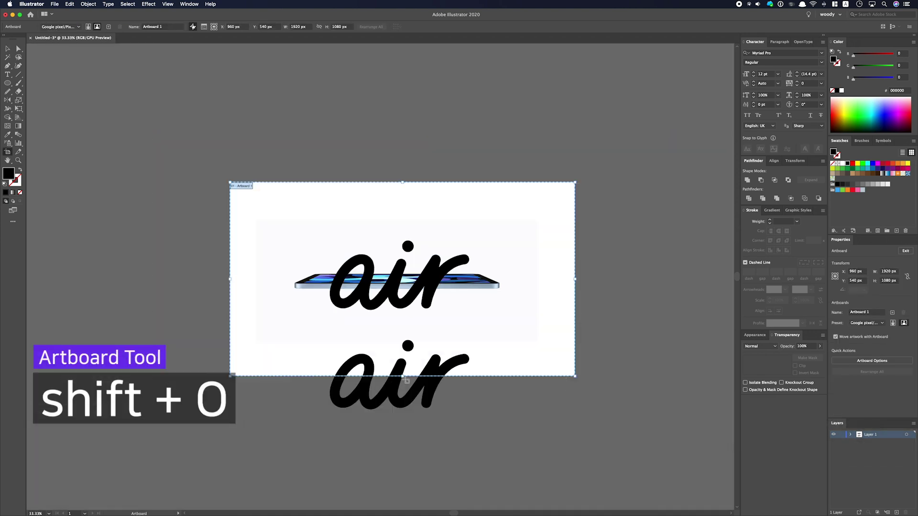
left_click_drag(402, 377, 401, 449)
key("Escape")
key("super+0")
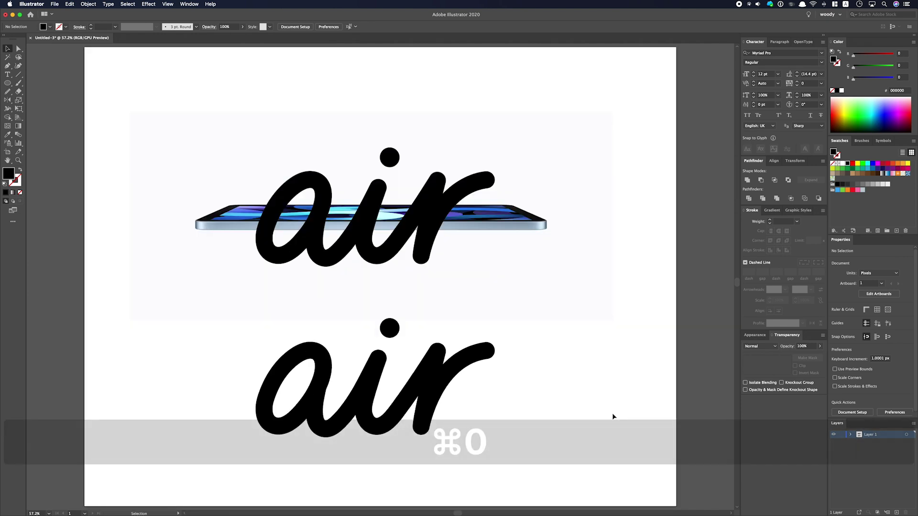
Step: Delete the original black lettering that covers the hero image
left_click_drag(520, 282, 225, 123)
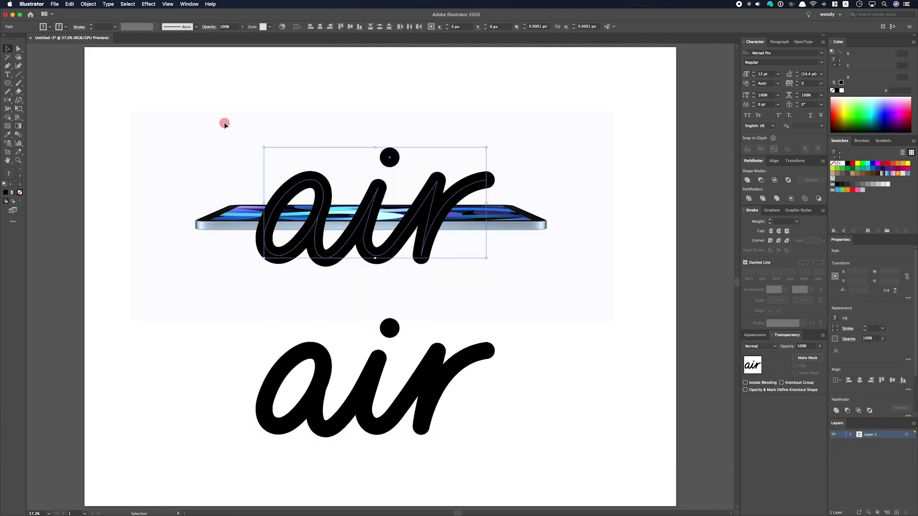
key("Delete")
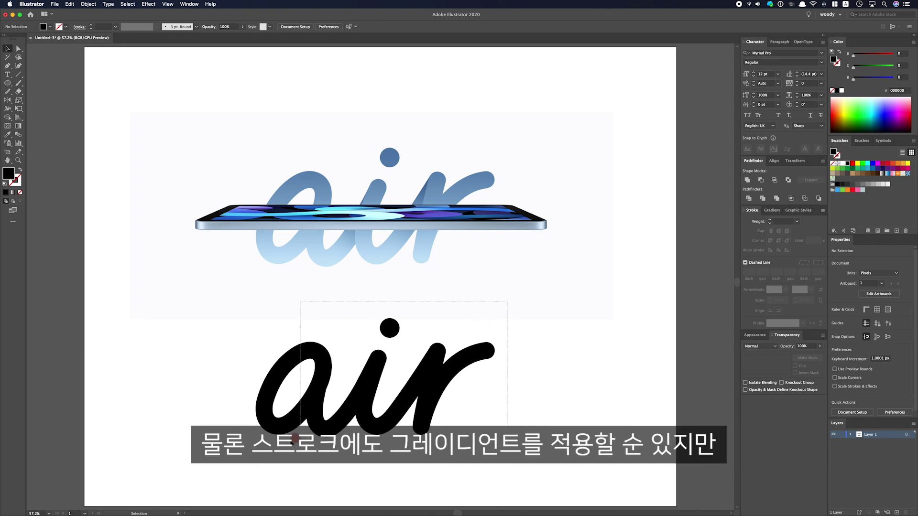
Step: Expand the fill and stroke of the remaining air lettering into filled shapes
left_click(373, 382)
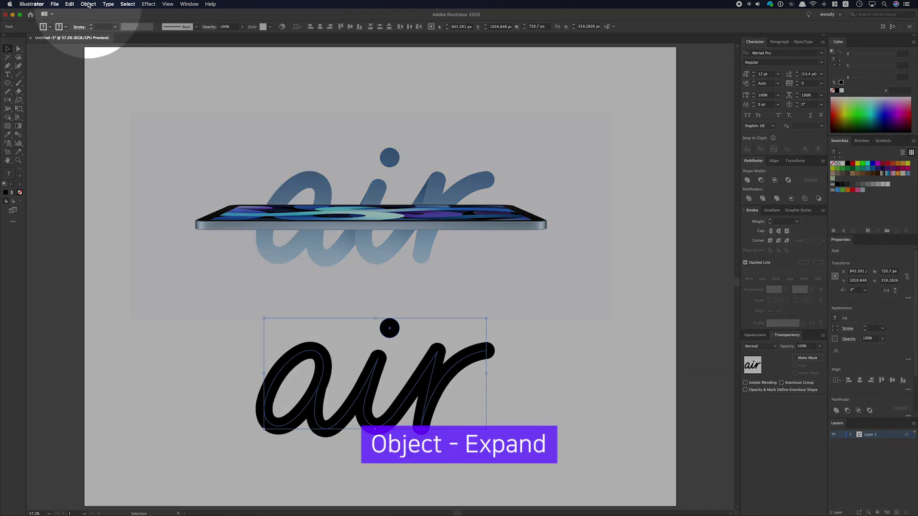
left_click(87, 4)
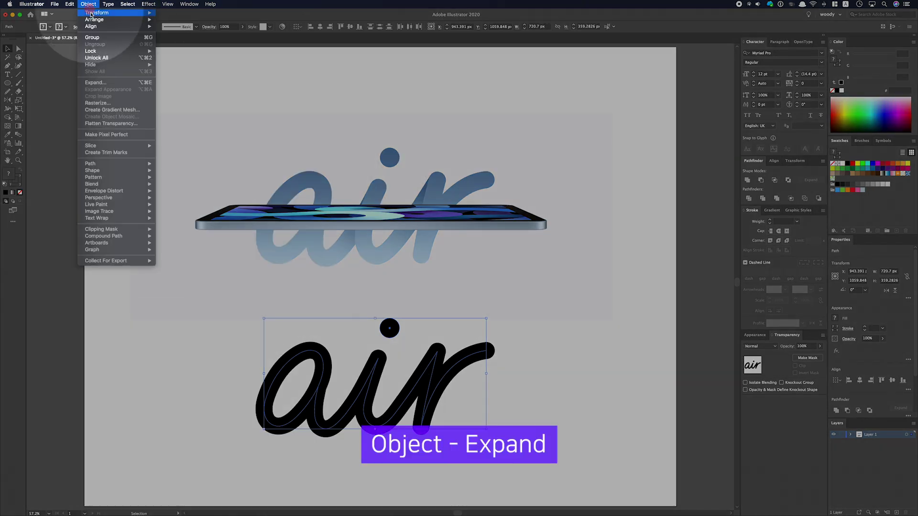
left_click(98, 82)
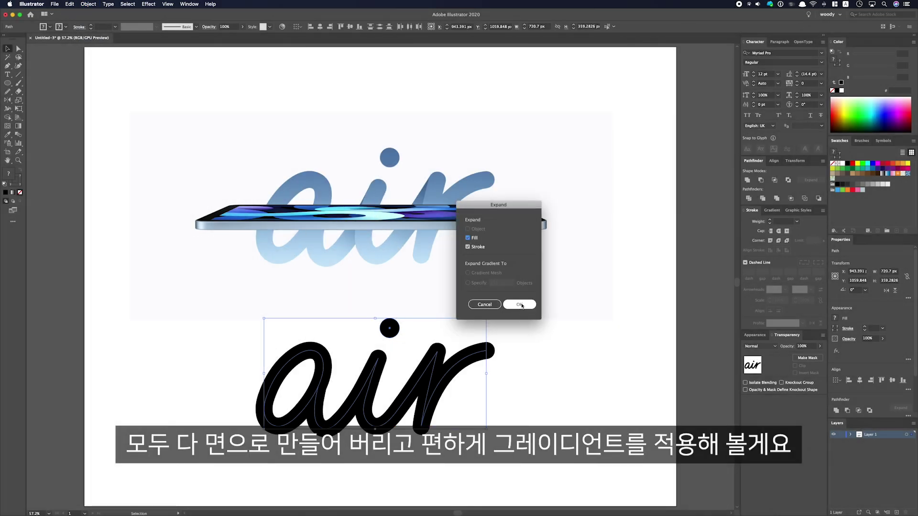
left_click(520, 304)
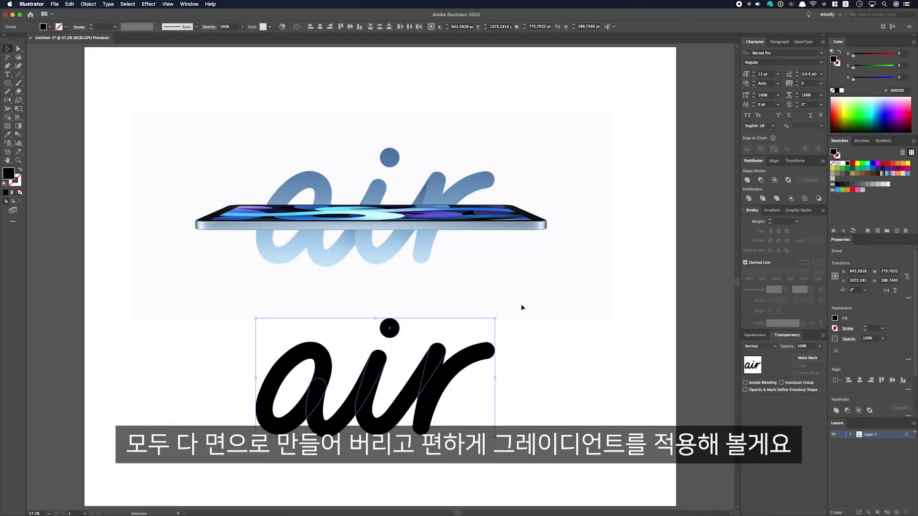
left_click(492, 435)
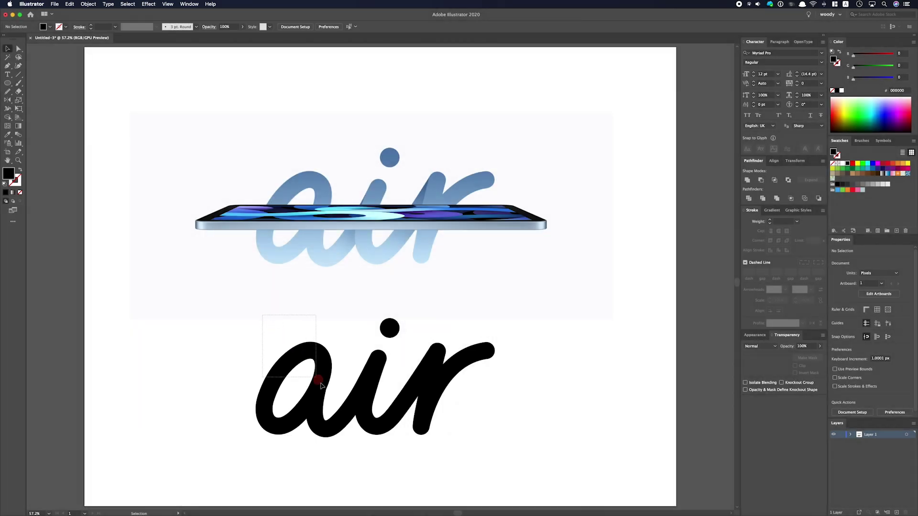
Step: Unite the two overlapping shapes of the letter a and apply a freeform gradient to the result
left_click_drag(321, 385, 330, 410)
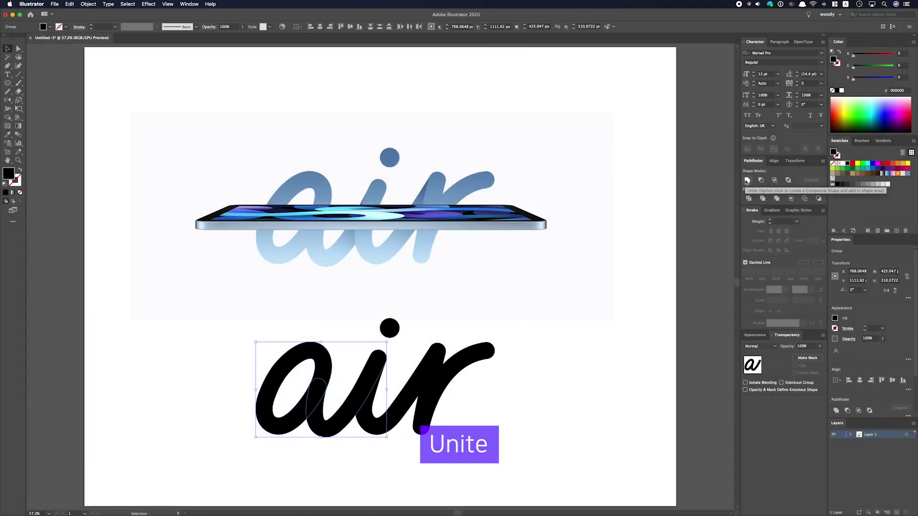
left_click(747, 181)
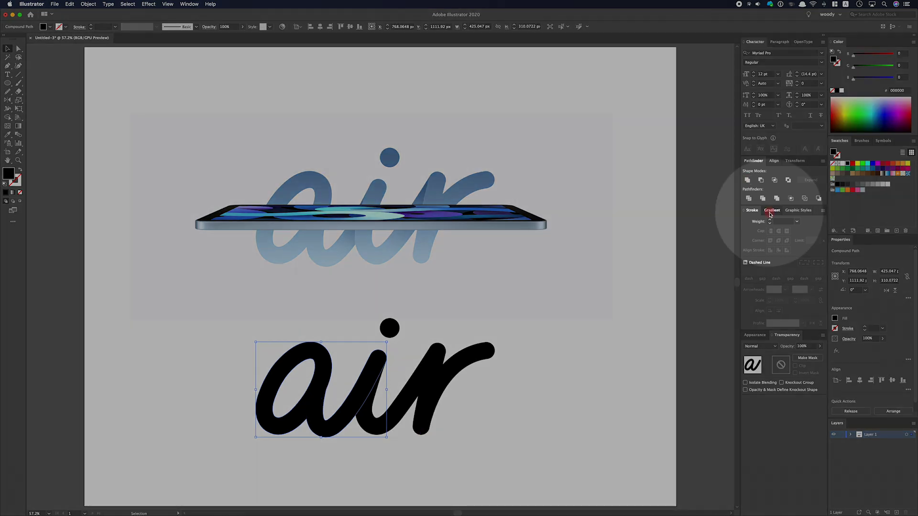
left_click(771, 211)
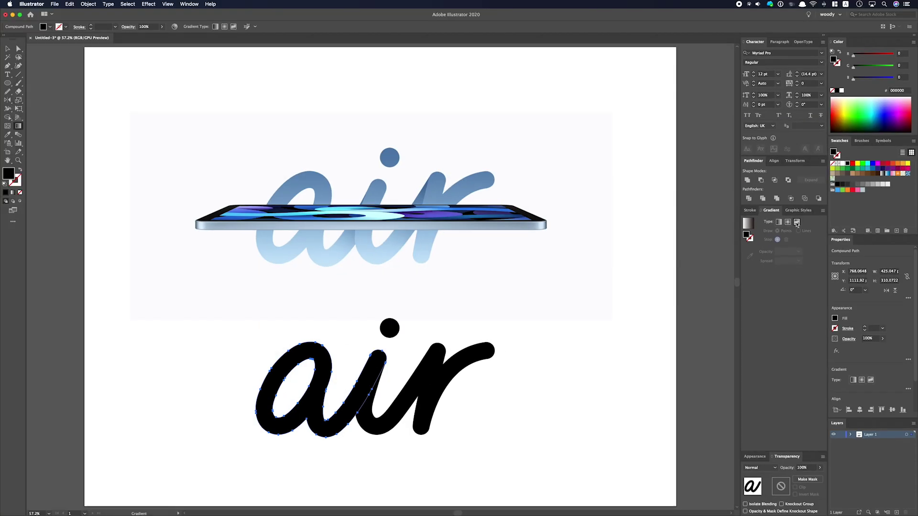
left_click(796, 223)
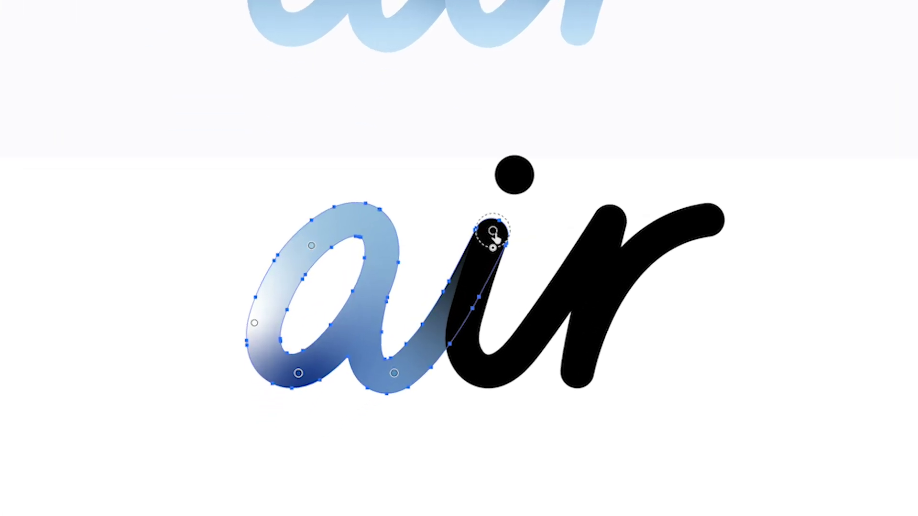
Step: Delete the freeform gradient's color points on the a except the upper-left one, and select that remaining point
left_click(378, 357)
key("Delete")
left_click(389, 372)
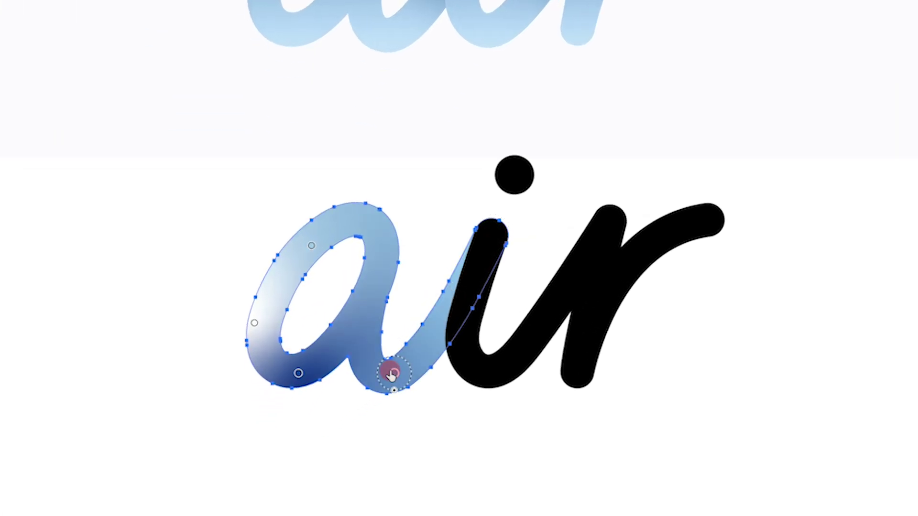
key("Delete")
left_click(296, 373)
left_click(254, 323)
key("Delete")
left_click(254, 323)
key("Delete")
left_click(311, 246)
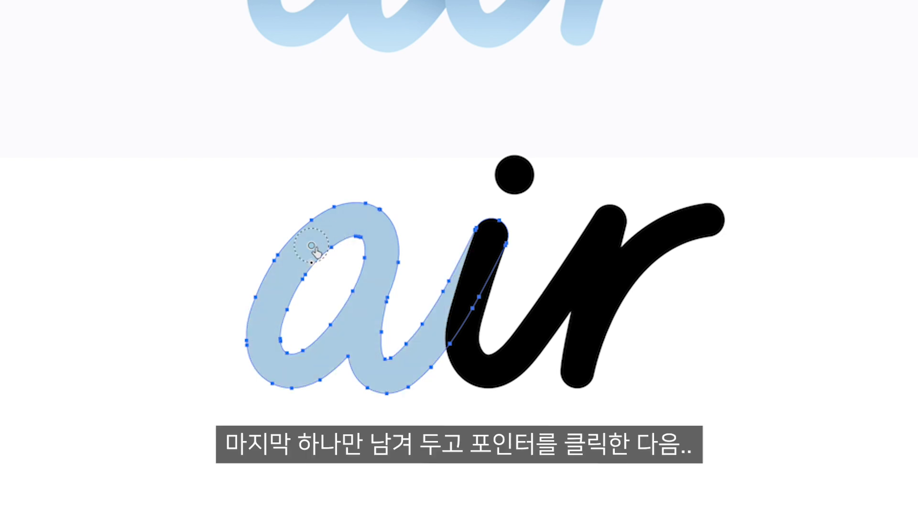